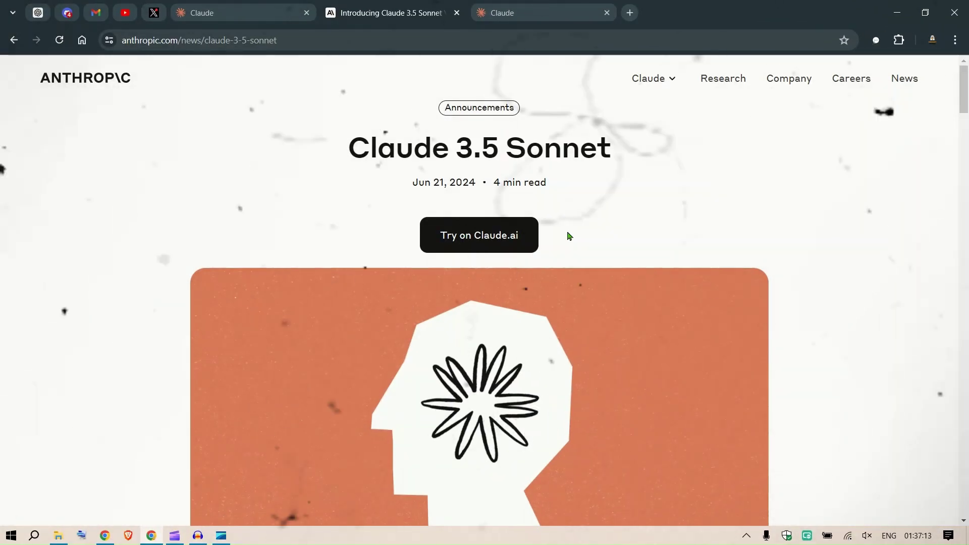
scroll(568, 236, down, 2)
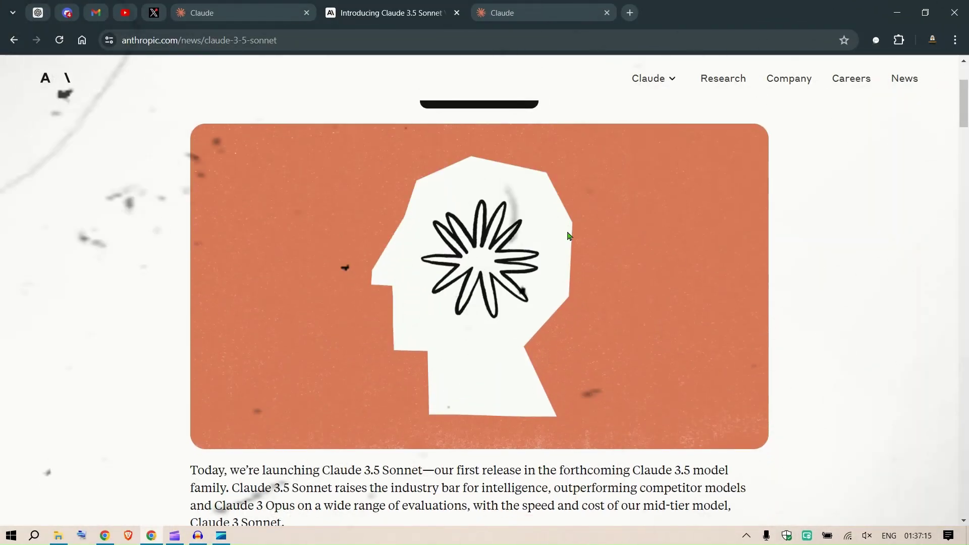
scroll(569, 236, down, 3)
Step: Return to the Claude 3.5 Sonnet article and highlight its free availability, rate limits and per-million-token pricing
key(ctrl+shift+Tab)
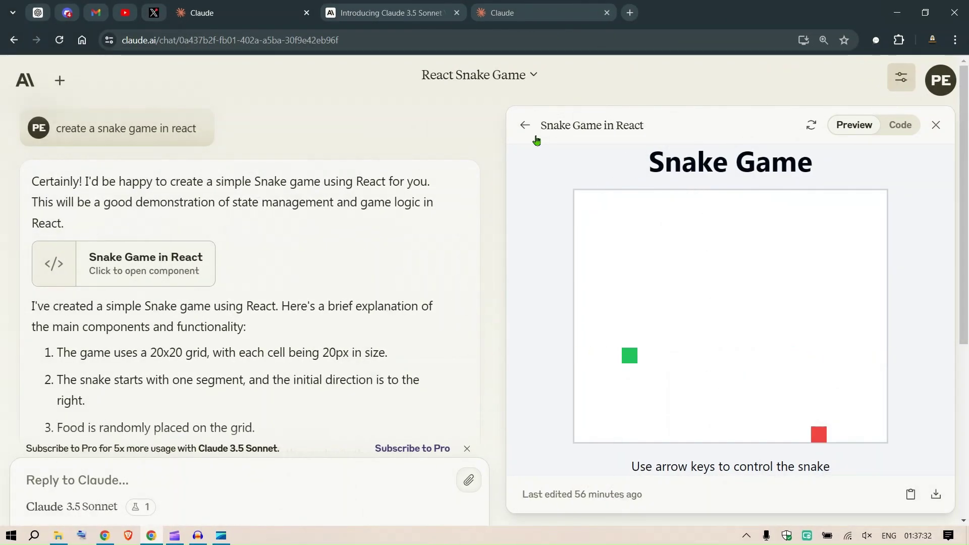
click(422, 5)
scroll(470, 229, up, 2)
scroll(469, 230, up, 1)
scroll(470, 229, down, 1)
scroll(470, 229, down, 2)
scroll(471, 228, down, 2)
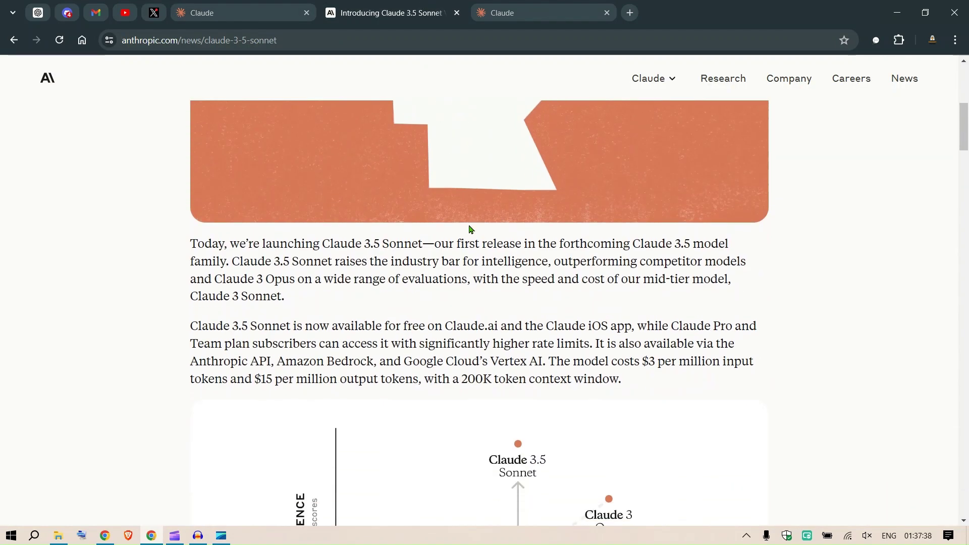
scroll(469, 226, down, 1)
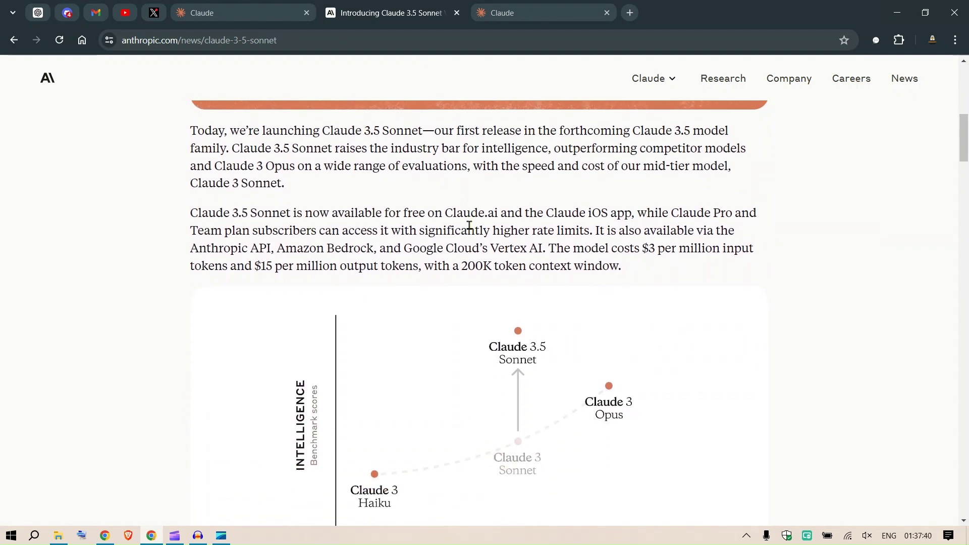
scroll(469, 226, up, 1)
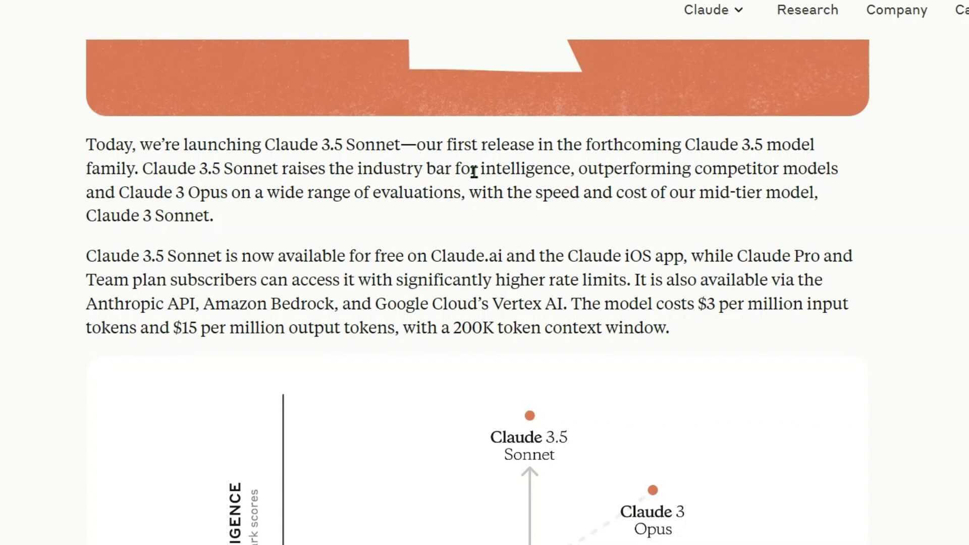
scroll(677, 184, down, 1)
scroll(676, 186, down, 1)
scroll(677, 182, down, 1)
scroll(676, 167, down, 1)
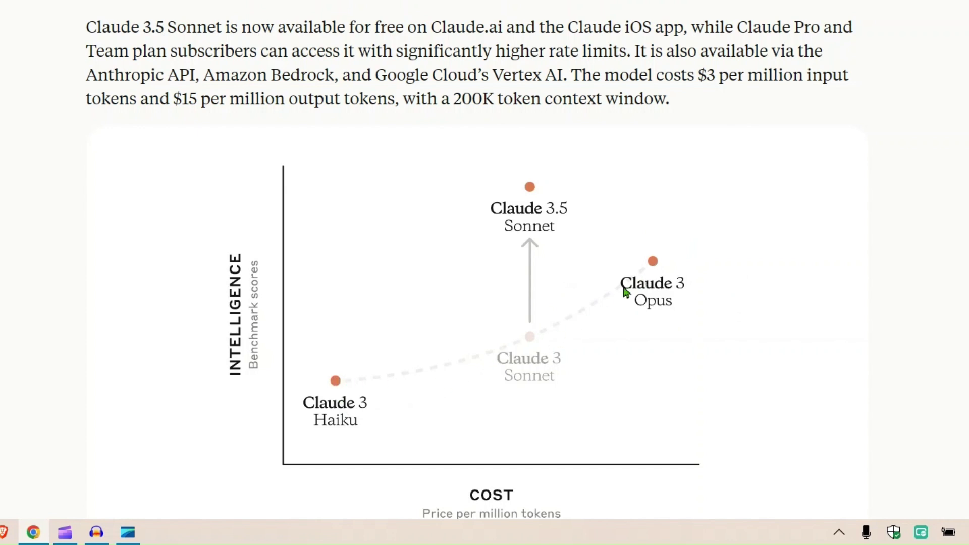
scroll(622, 295, down, 2)
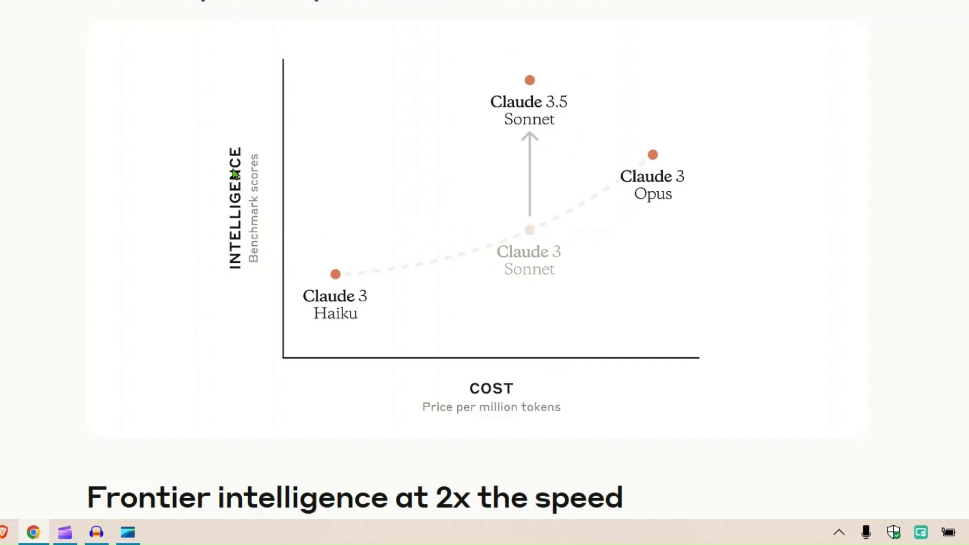
scroll(617, 167, up, 1)
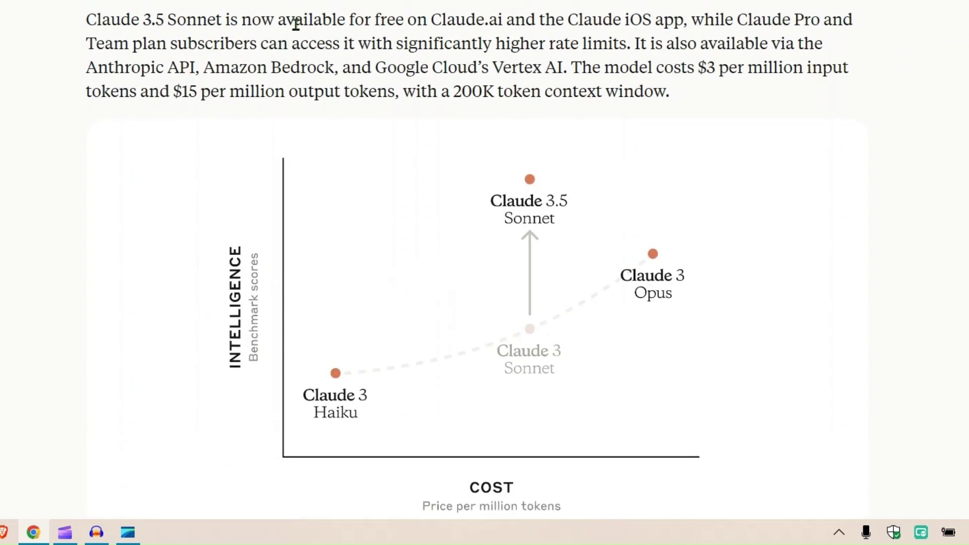
drag(294, 19, 518, 17)
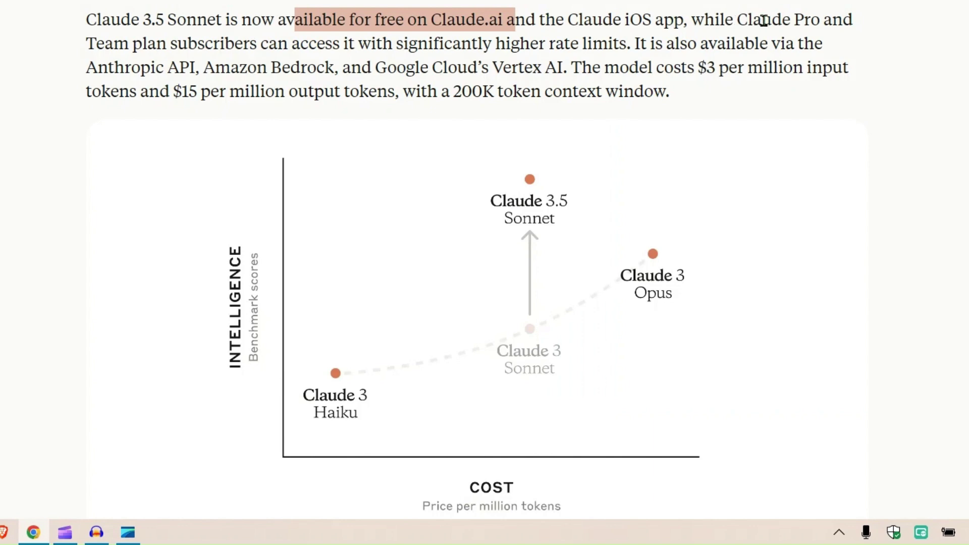
mouse_move(149, 47)
mouse_down()
mouse_move(439, 38)
mouse_move(550, 44)
mouse_move(647, 68)
mouse_move(822, 69)
mouse_up()
mouse_move(181, 92)
mouse_down()
mouse_move(257, 82)
mouse_move(314, 106)
mouse_move(379, 92)
mouse_move(635, 90)
mouse_up()
scroll(837, 124, down, 1)
scroll(837, 123, down, 3)
scroll(837, 123, down, 4)
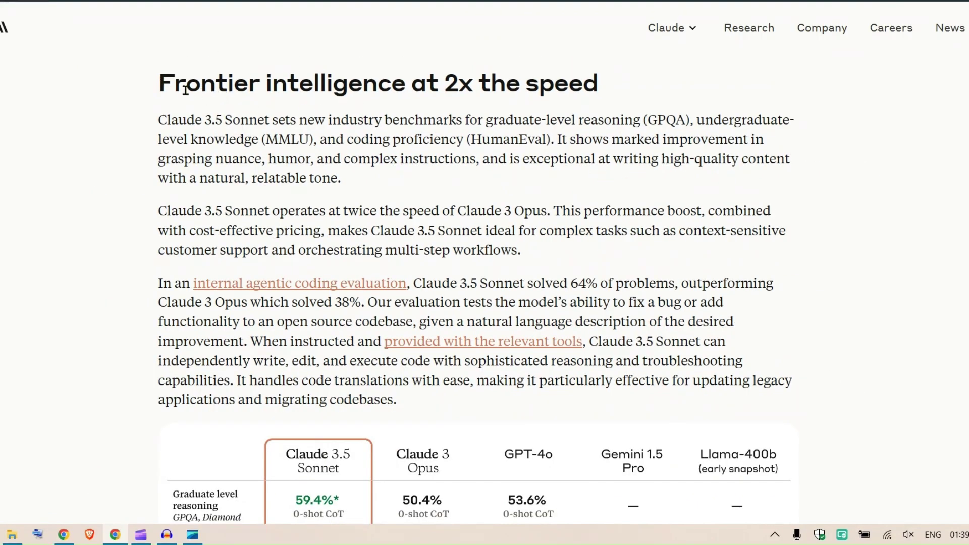
Step: Highlight the Frontier intelligence heading, graduate-level reasoning benchmark and MMLU mentions
drag(185, 90, 427, 88)
drag(195, 119, 441, 121)
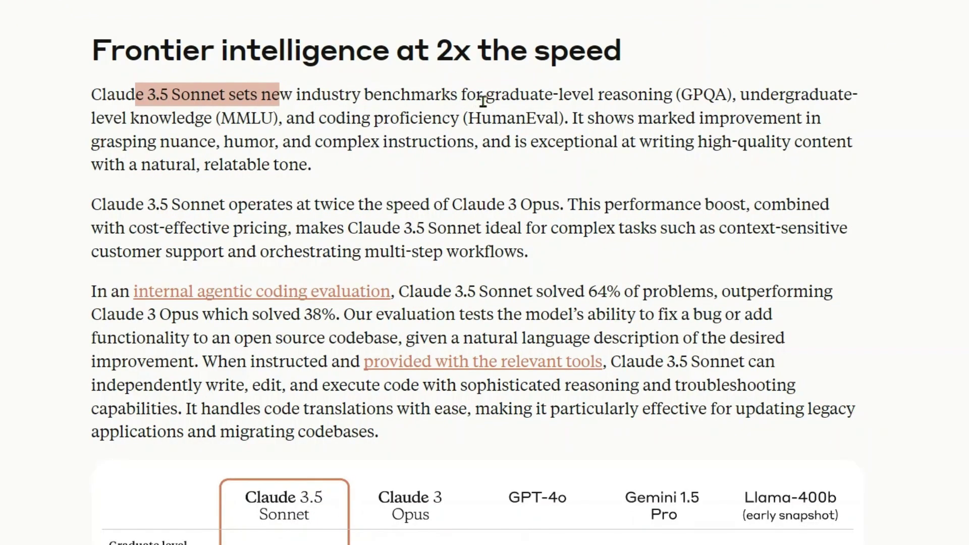
drag(494, 97, 663, 99)
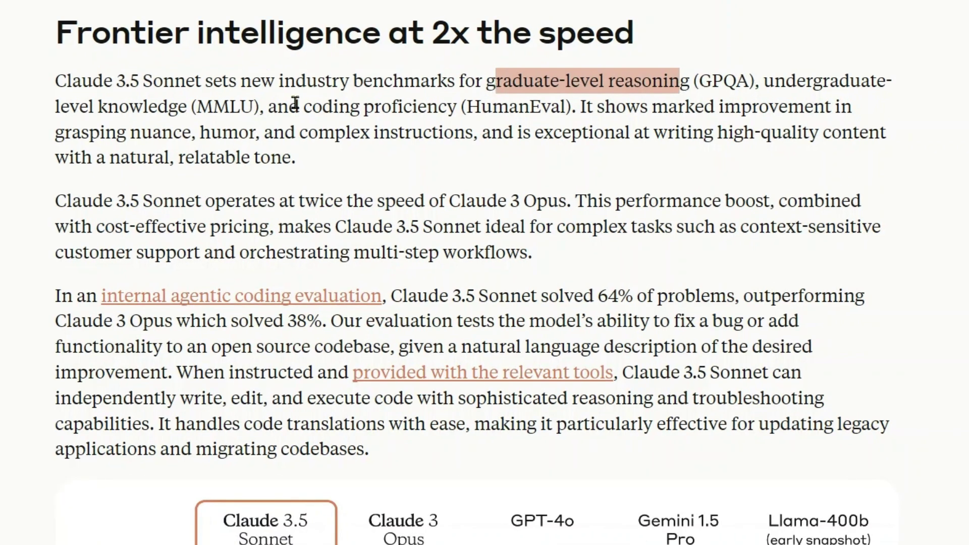
click(196, 110)
drag(196, 110, 249, 111)
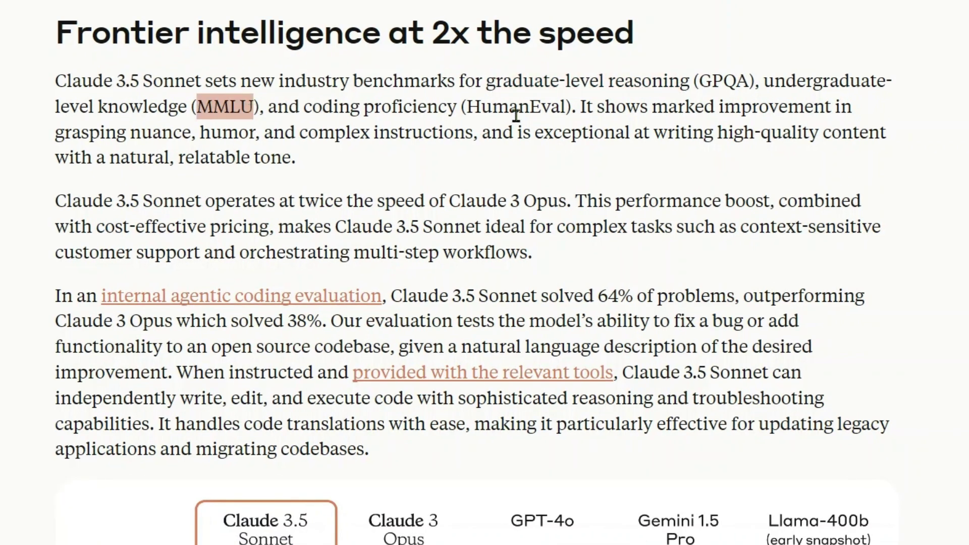
scroll(217, 298, down, 3)
scroll(279, 309, down, 3)
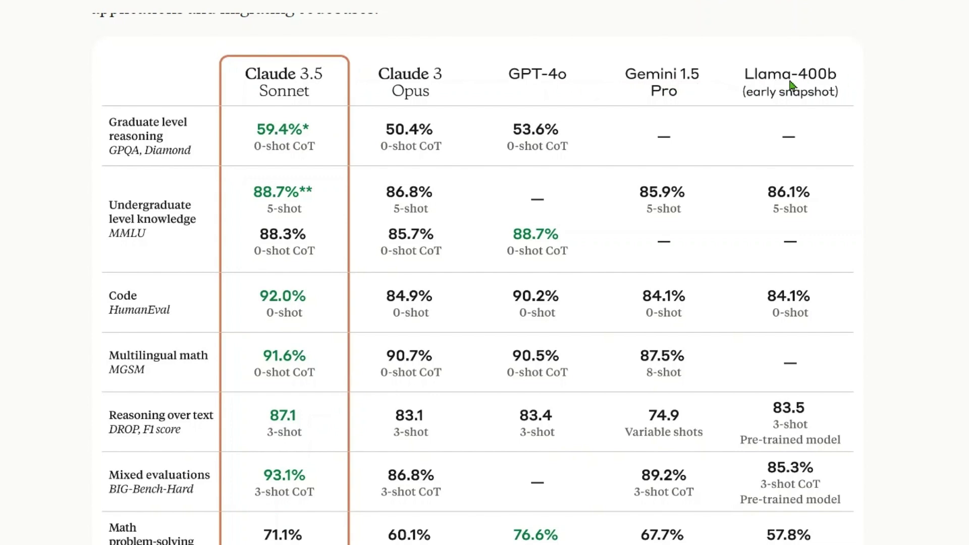
scroll(381, 211, down, 1)
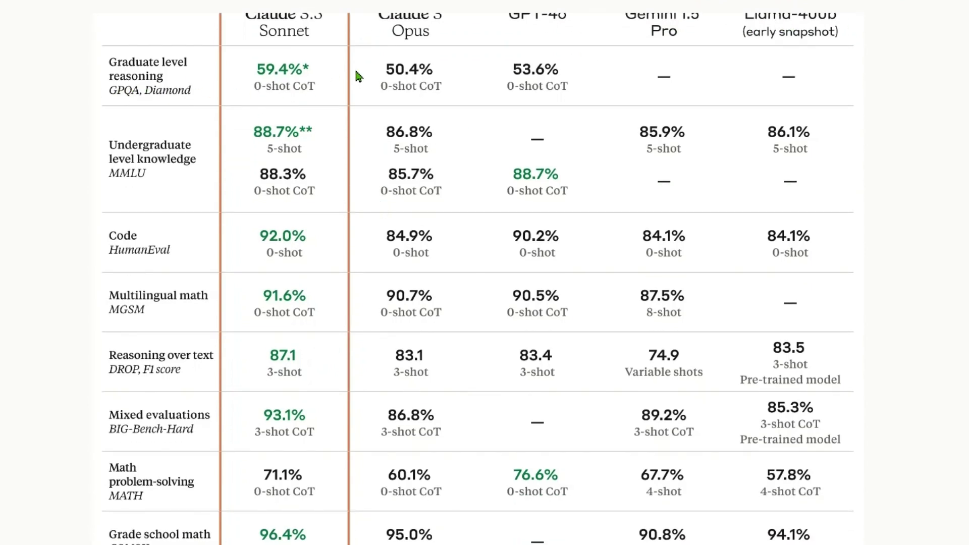
scroll(354, 72, up, 1)
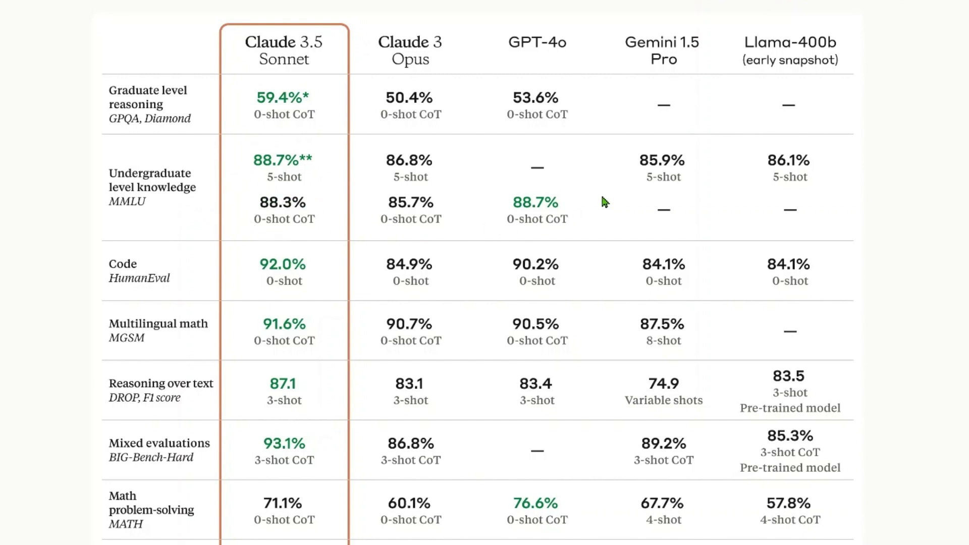
scroll(214, 356, down, 2)
scroll(214, 356, down, 2)
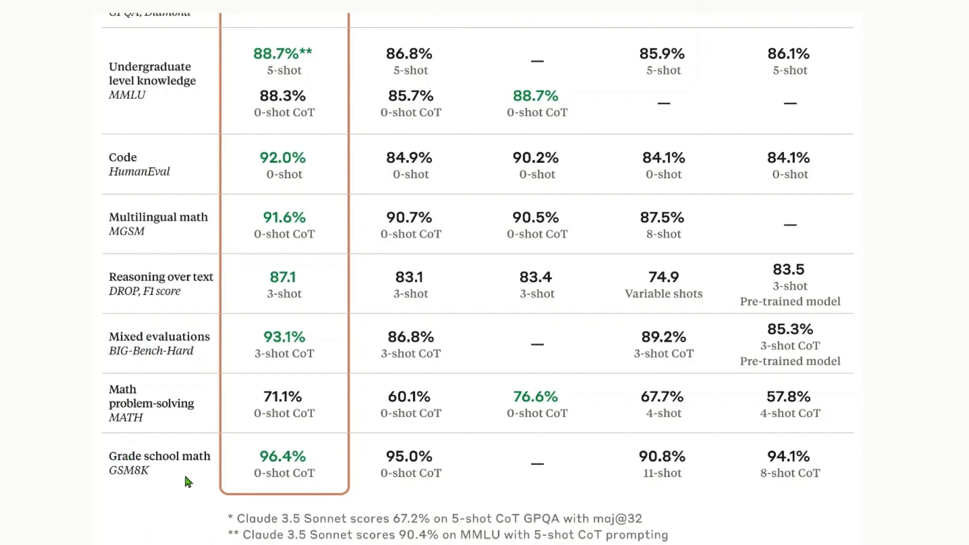
scroll(354, 356, up, 4)
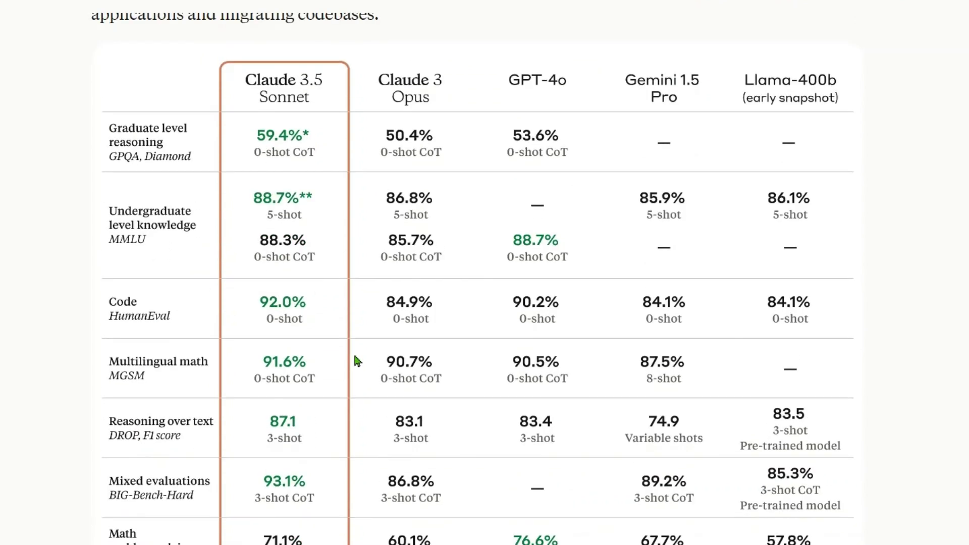
scroll(353, 356, down, 3)
scroll(354, 361, down, 1)
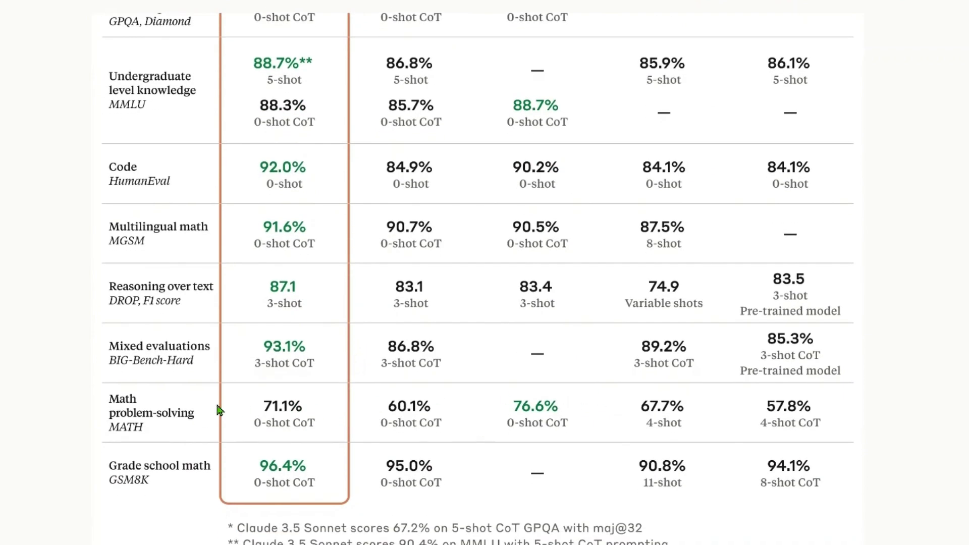
scroll(364, 404, up, 3)
scroll(500, 396, up, 4)
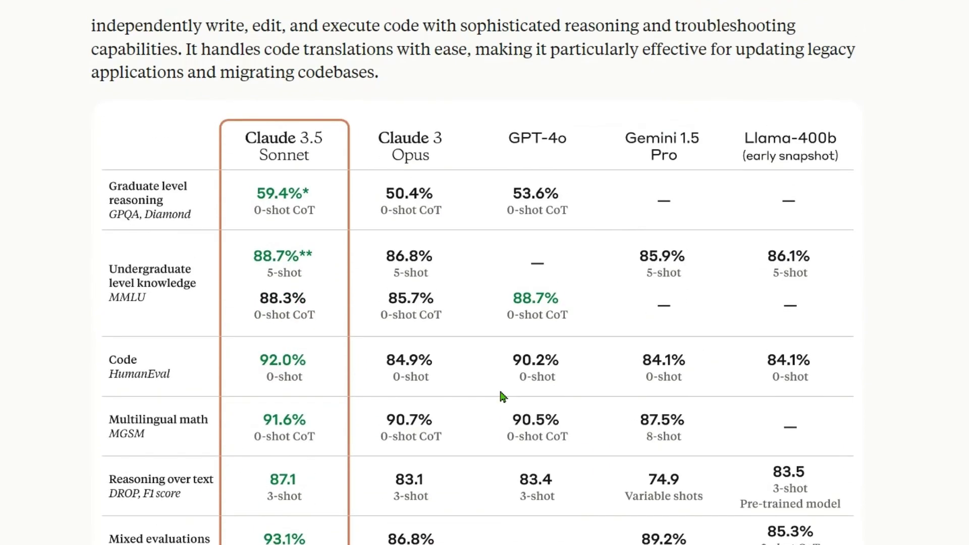
scroll(502, 373, down, 1)
scroll(501, 373, down, 2)
scroll(502, 374, down, 3)
scroll(243, 74, up, 7)
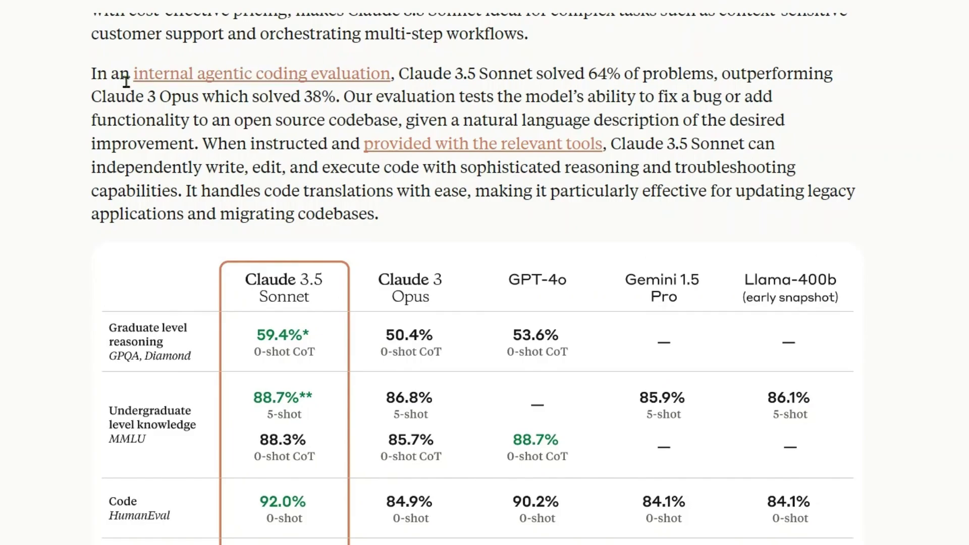
Step: Highlight the coding evaluation result comparing 64% versus 38% of problems solved against Claude 3 Opus
mouse_move(410, 75)
mouse_down()
mouse_move(546, 79)
mouse_move(725, 63)
mouse_up()
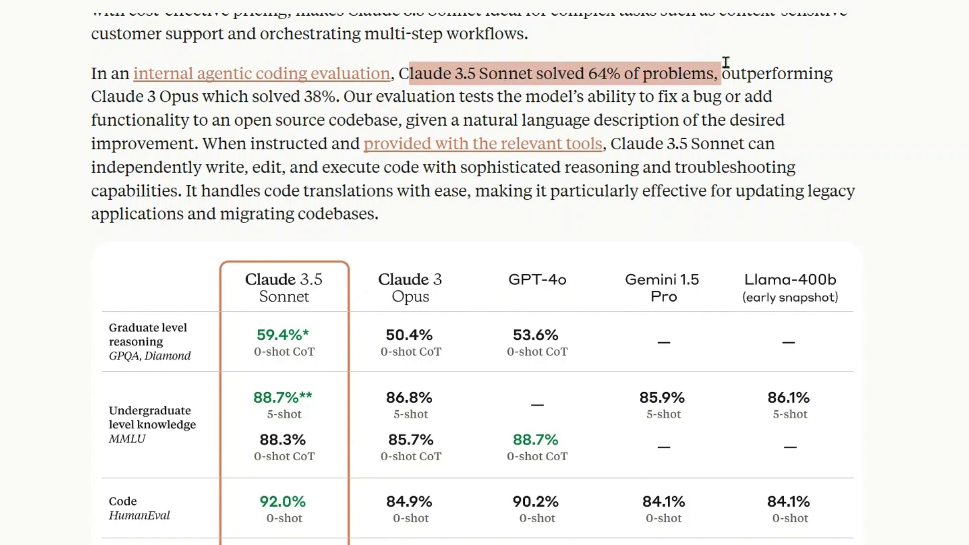
mouse_move(126, 96)
mouse_down()
mouse_move(339, 96)
mouse_move(224, 95)
mouse_up()
click(340, 97)
mouse_move(342, 96)
mouse_down()
mouse_move(546, 62)
mouse_move(528, 67)
mouse_up()
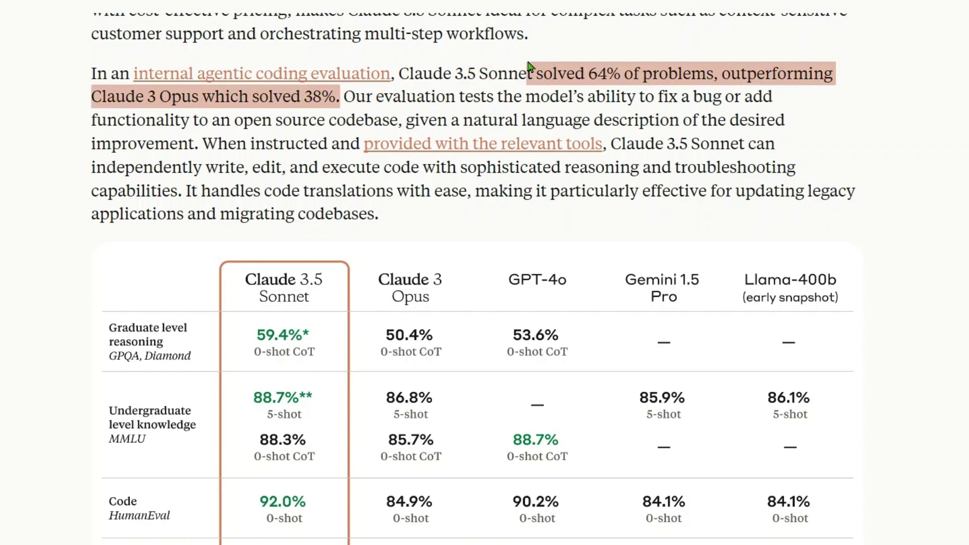
click(500, 72)
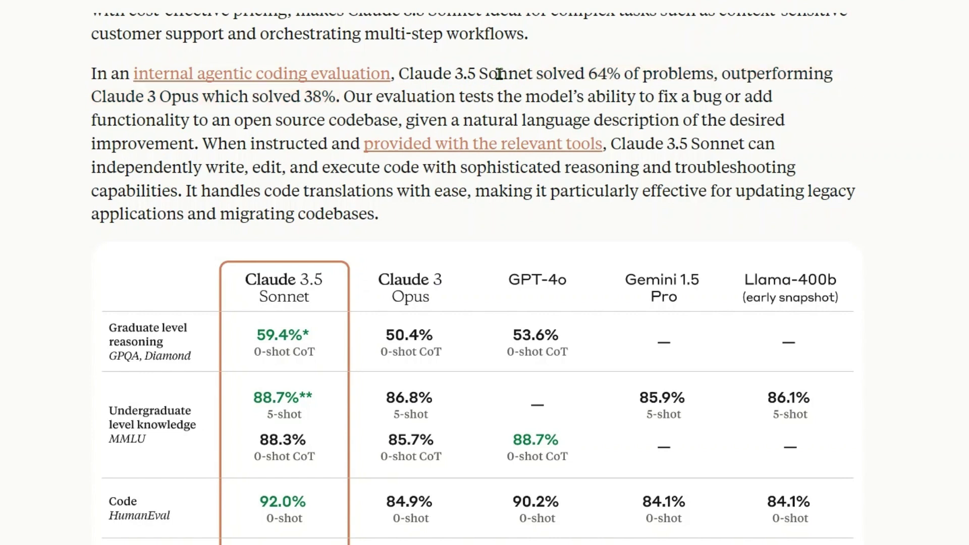
drag(534, 72, 668, 74)
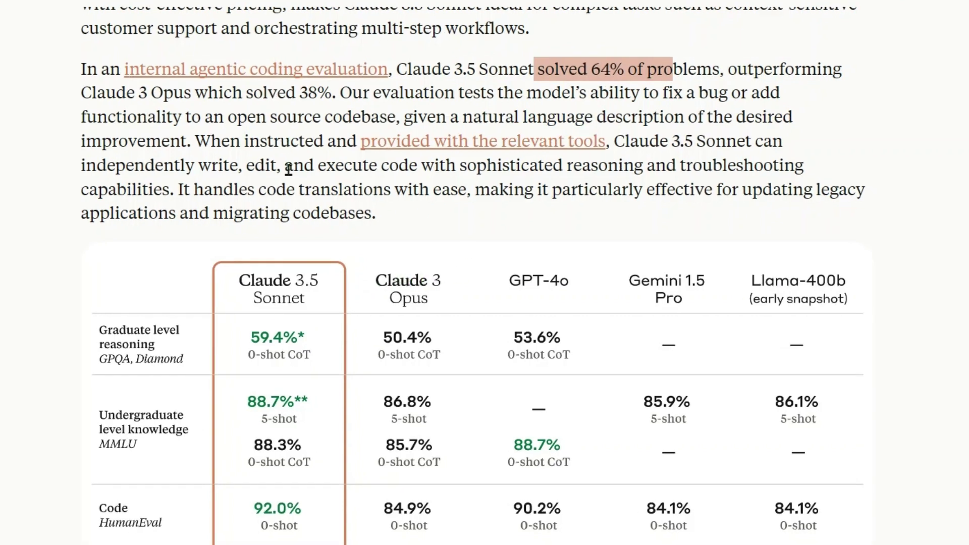
scroll(289, 168, up, 6)
scroll(288, 170, up, 4)
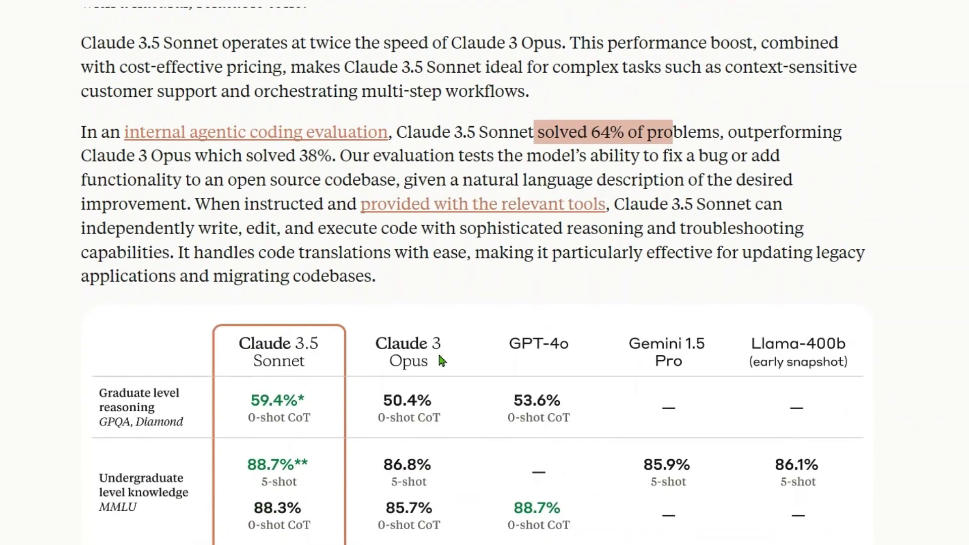
scroll(447, 302, down, 1)
drag(380, 106, 730, 106)
Step: Highlight the open-source codebase description and the sentences about writing, editing and executing code
drag(137, 131, 415, 131)
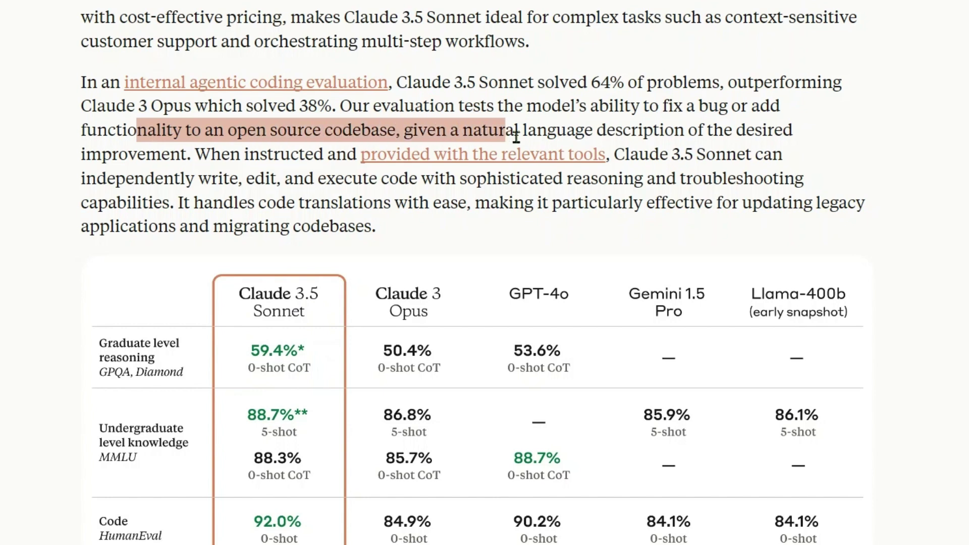
drag(525, 137, 755, 131)
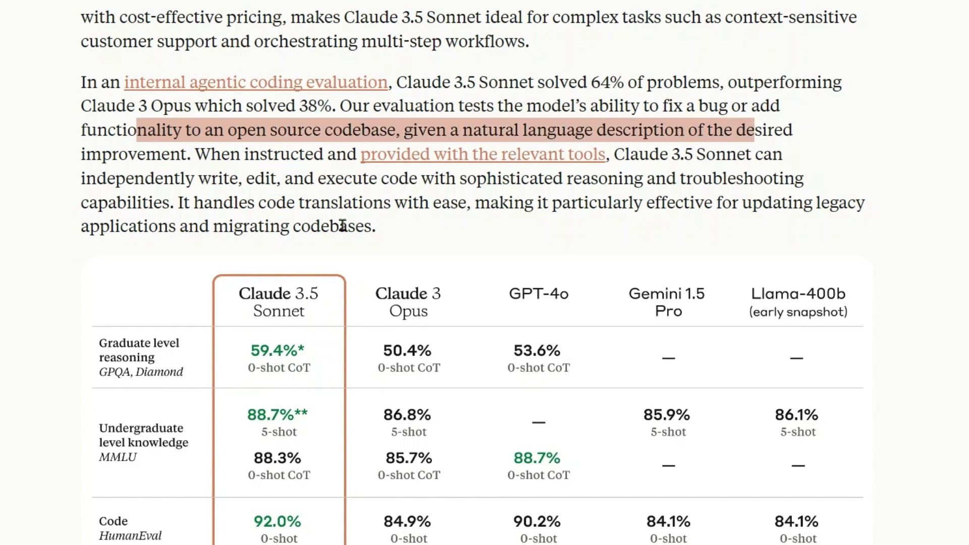
drag(376, 227, 199, 156)
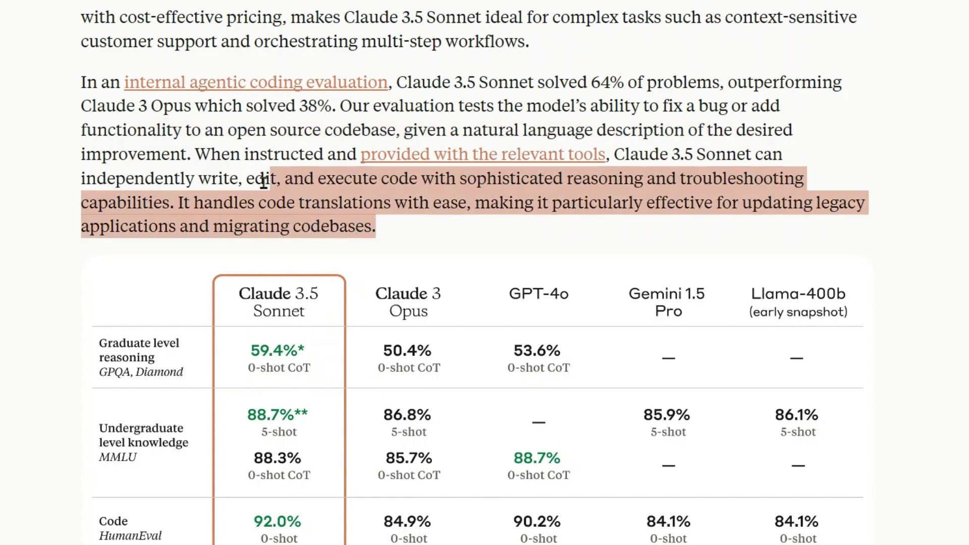
click(258, 127)
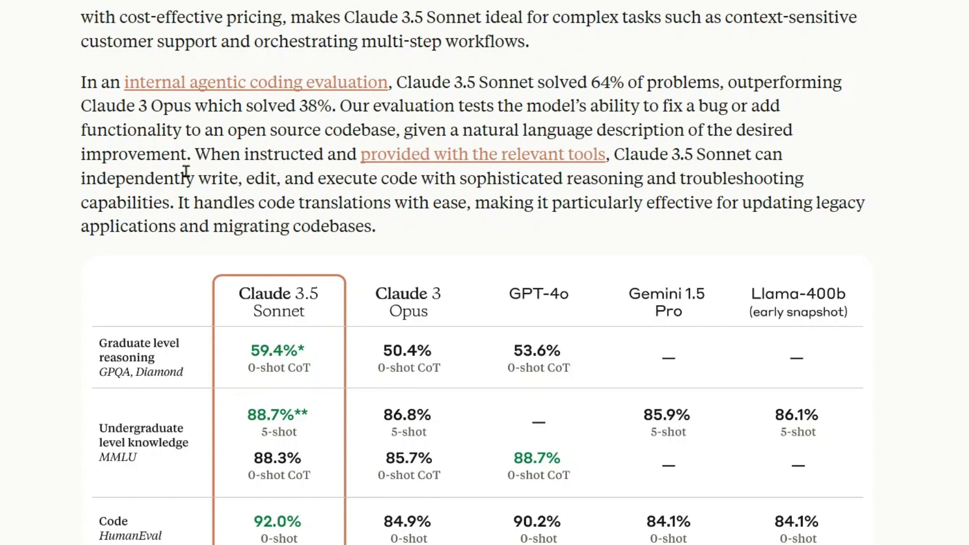
drag(186, 173, 480, 172)
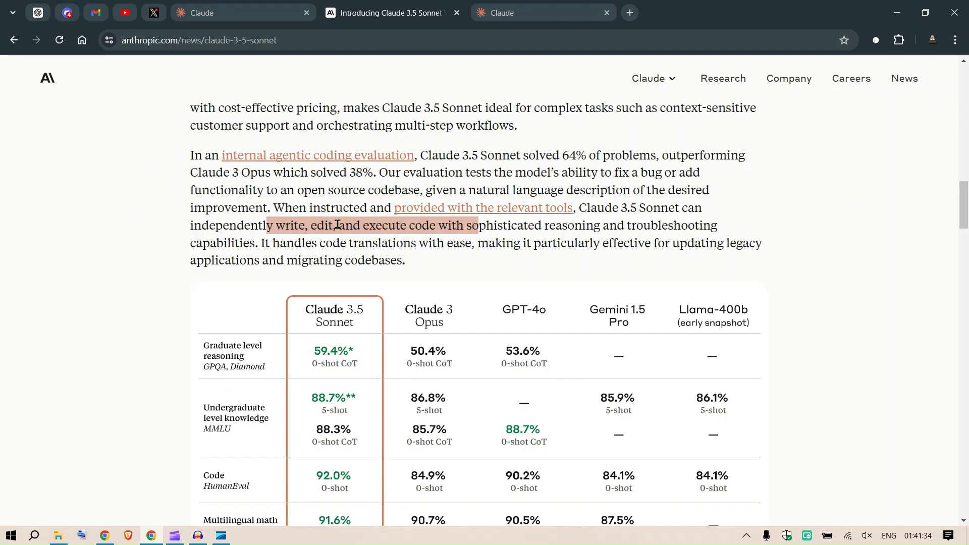
scroll(337, 225, down, 3)
scroll(338, 227, down, 1)
scroll(338, 228, up, 1)
scroll(338, 229, up, 1)
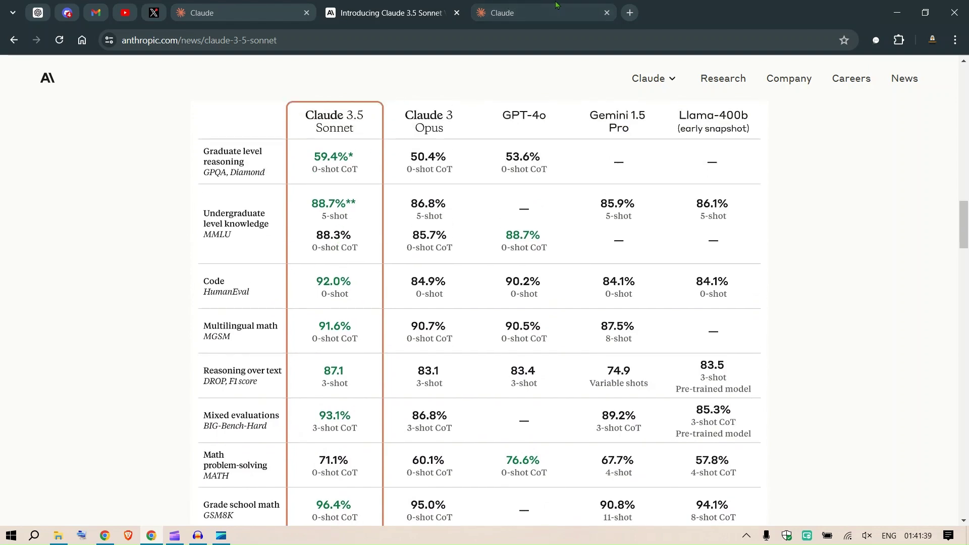
Step: In Claude.ai, open Feature Preview from the account menu and highlight the Artifacts description shown as On
click(238, 6)
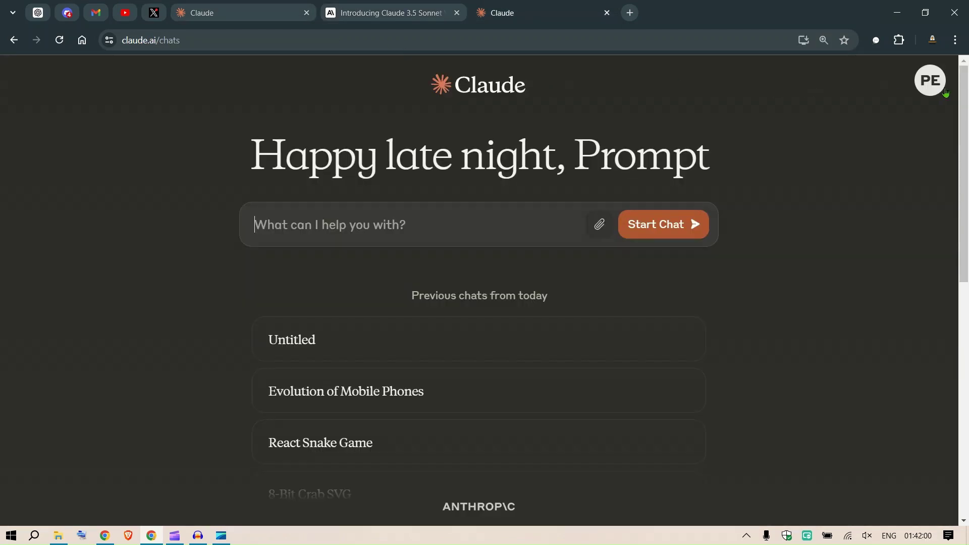
click(944, 91)
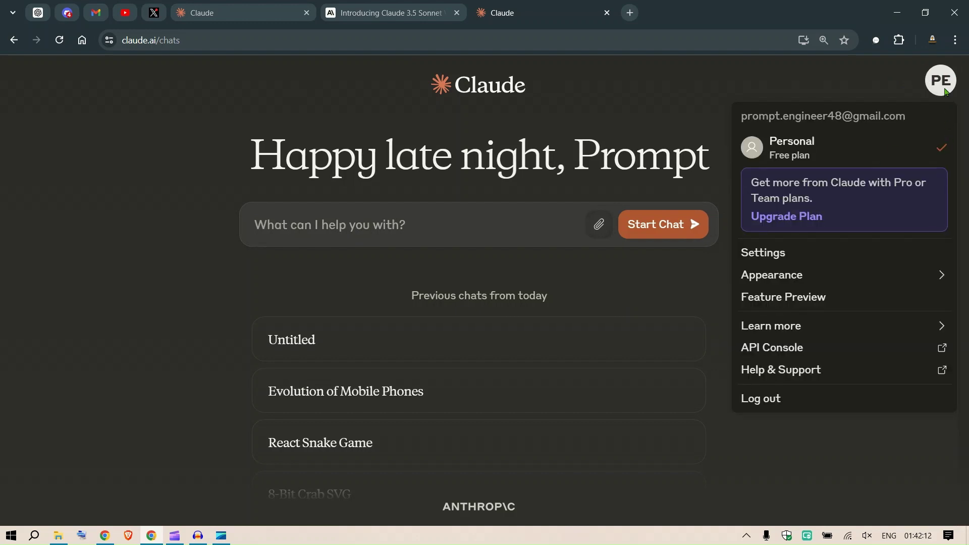
click(786, 307)
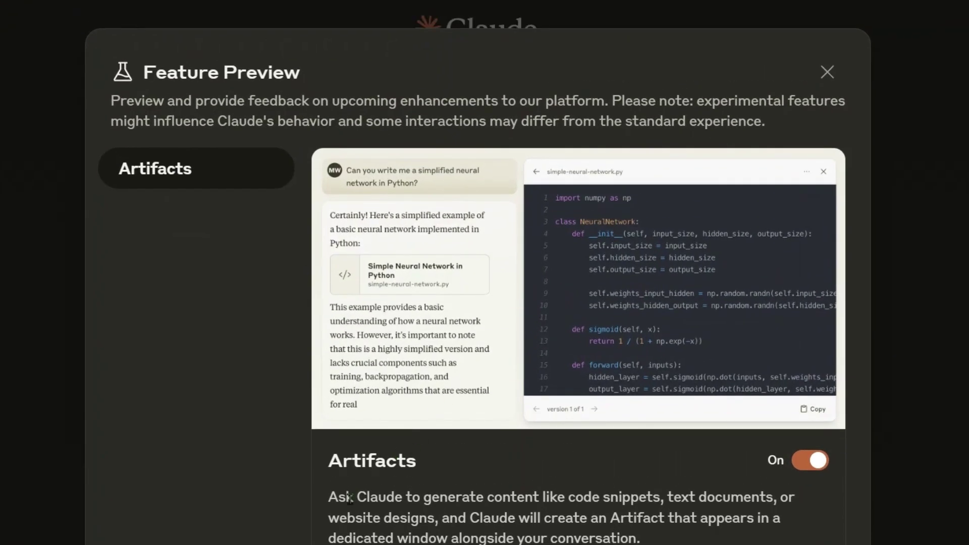
drag(357, 500, 420, 500)
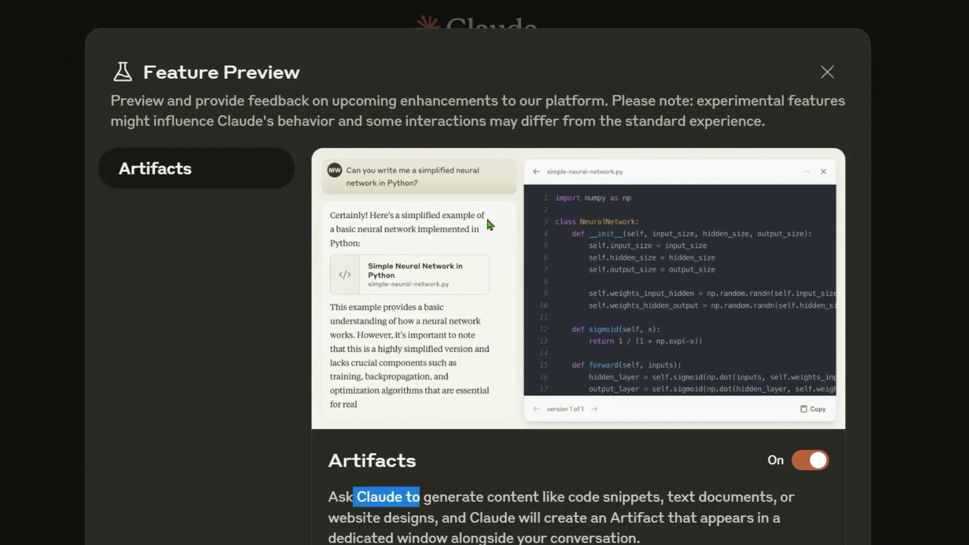
click(473, 488)
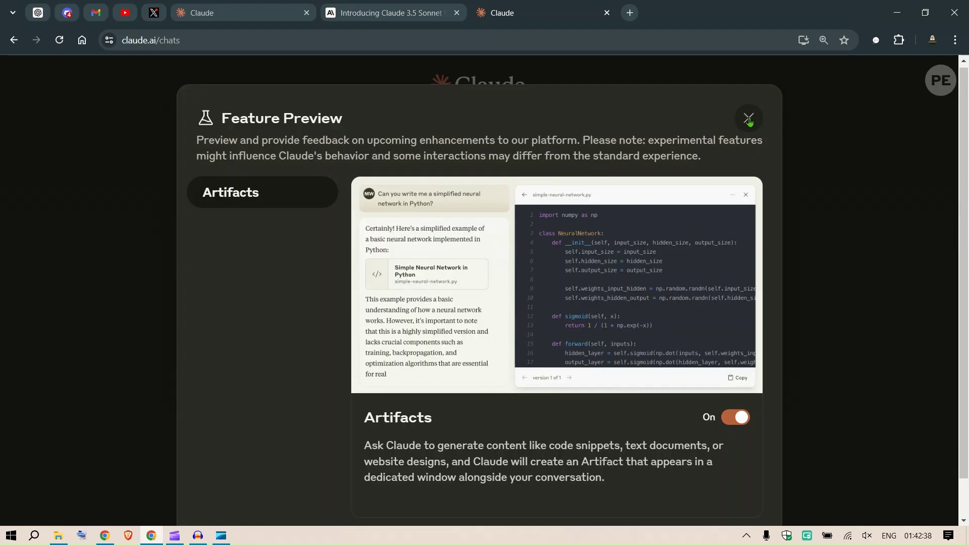
Step: Close Feature Preview and open the React Snake Game chat while the new game generates
click(747, 117)
click(280, 526)
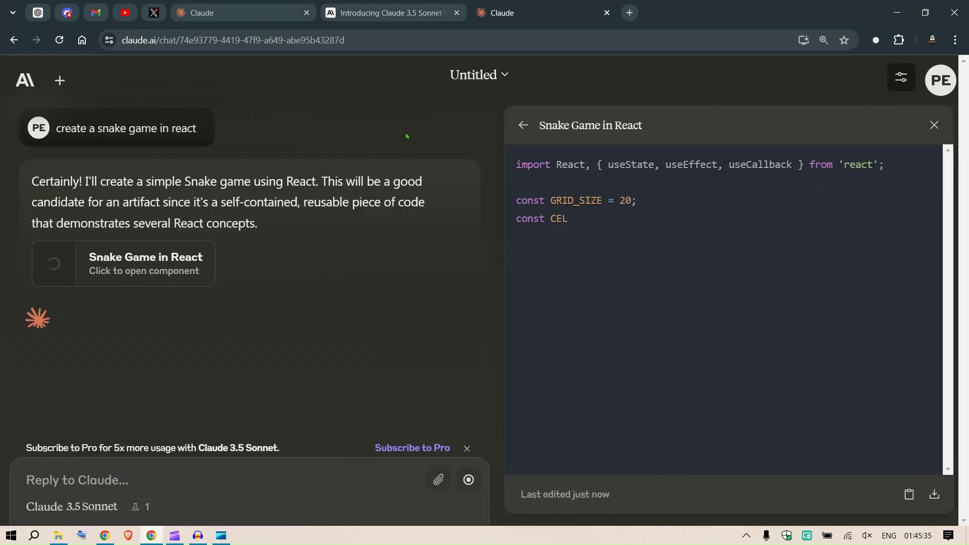
click(377, 6)
scroll(599, 345, up, 4)
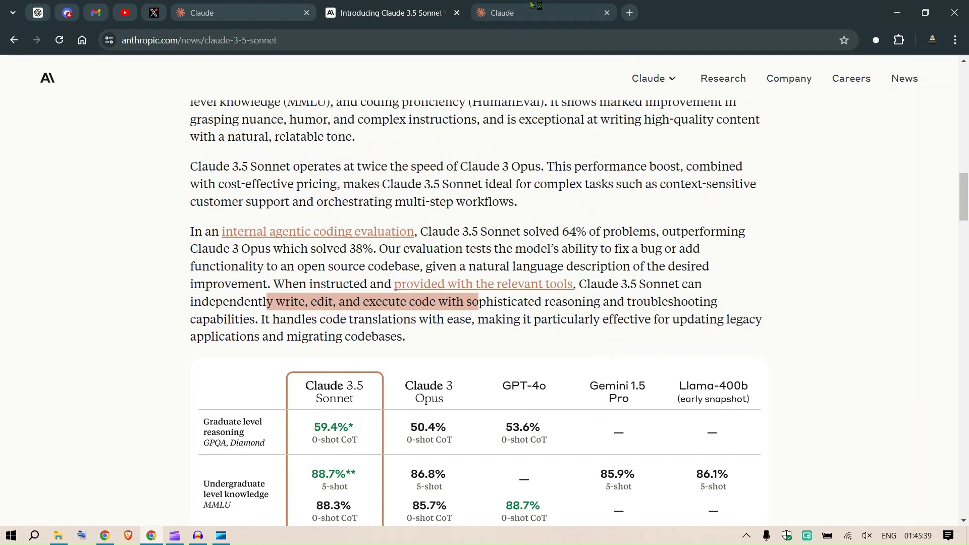
click(530, 12)
Step: Inspect the Snake Game artifact's code, then return to its playable preview
click(941, 83)
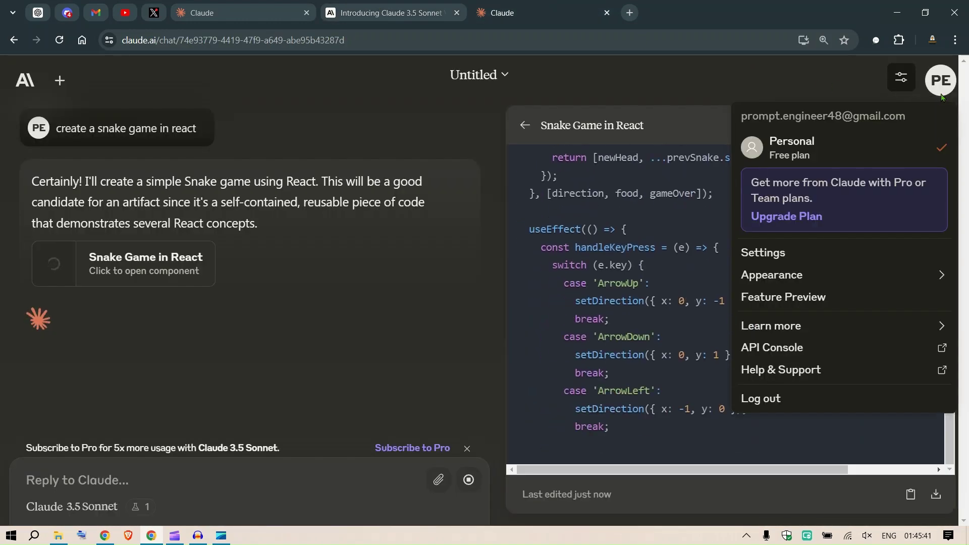
click(742, 202)
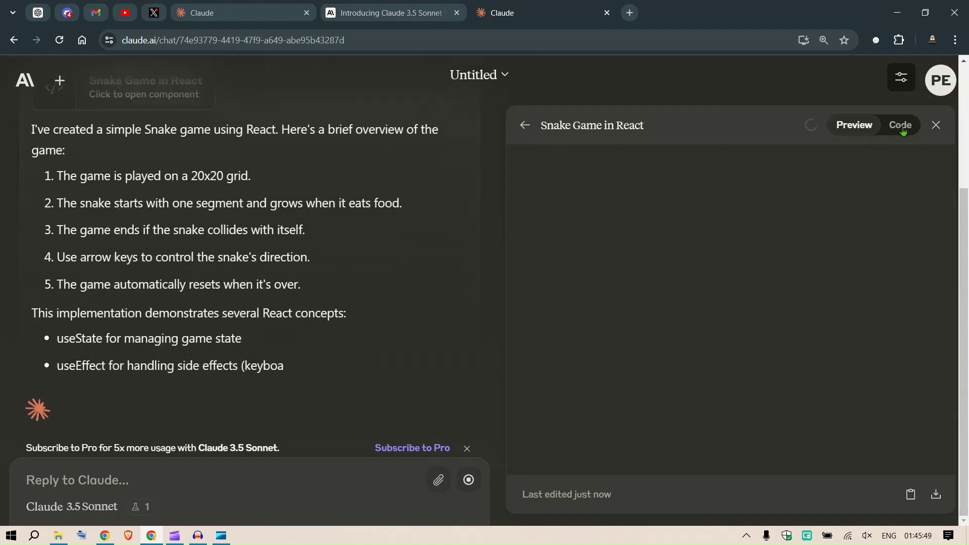
click(900, 125)
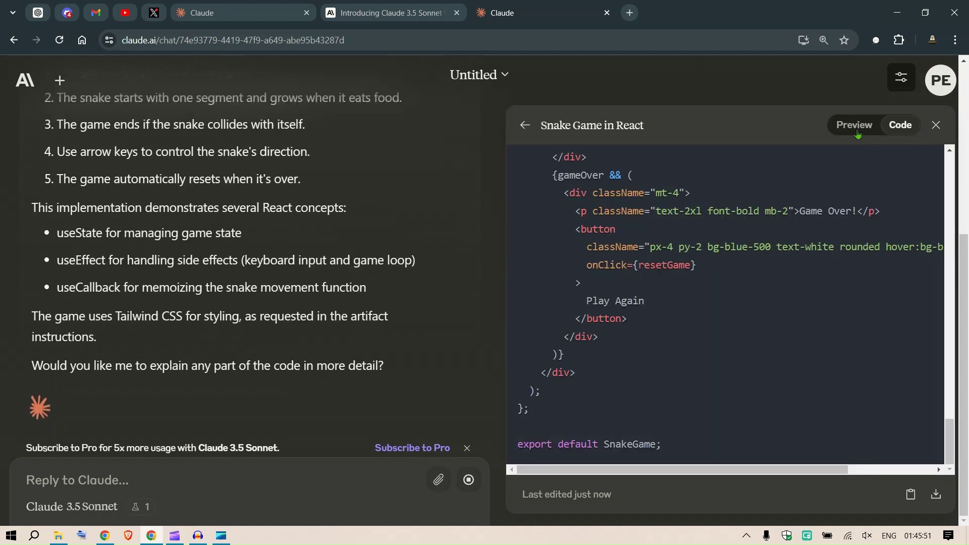
click(840, 127)
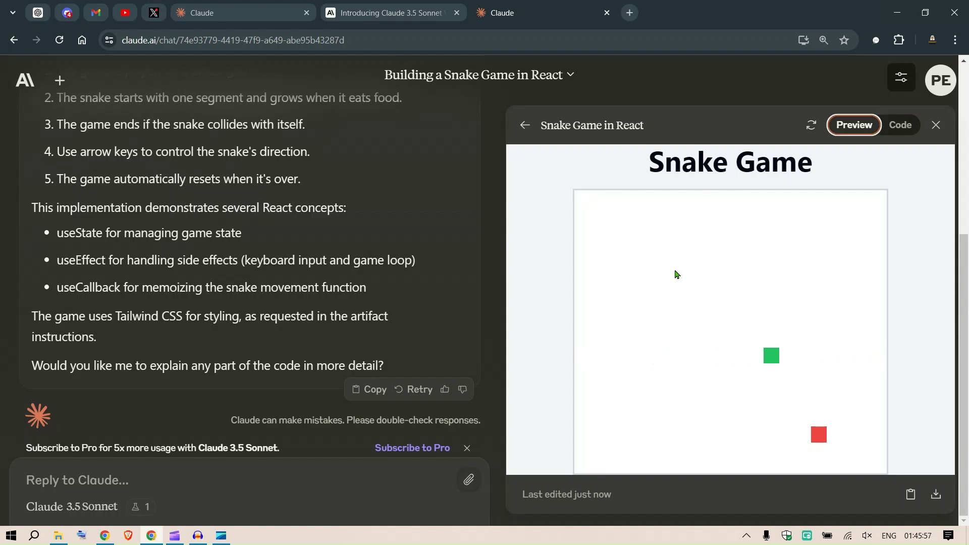
Step: Steer the snake with the arrow keys to eat food, then crash into the wall for Game Over
key(Up)
key(Right)
key(Down)
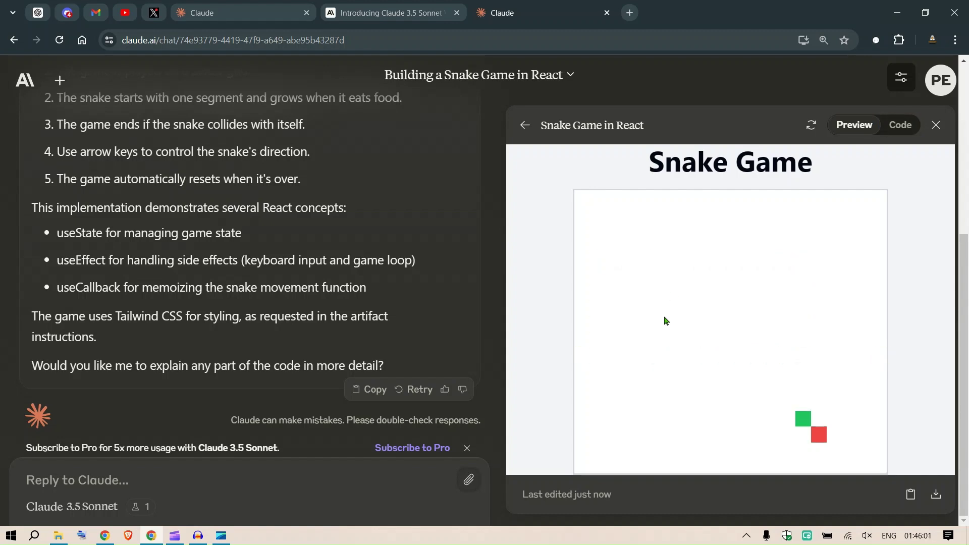
key(Right)
key(Up)
key(Left)
key(Down)
key(Right)
key(Up)
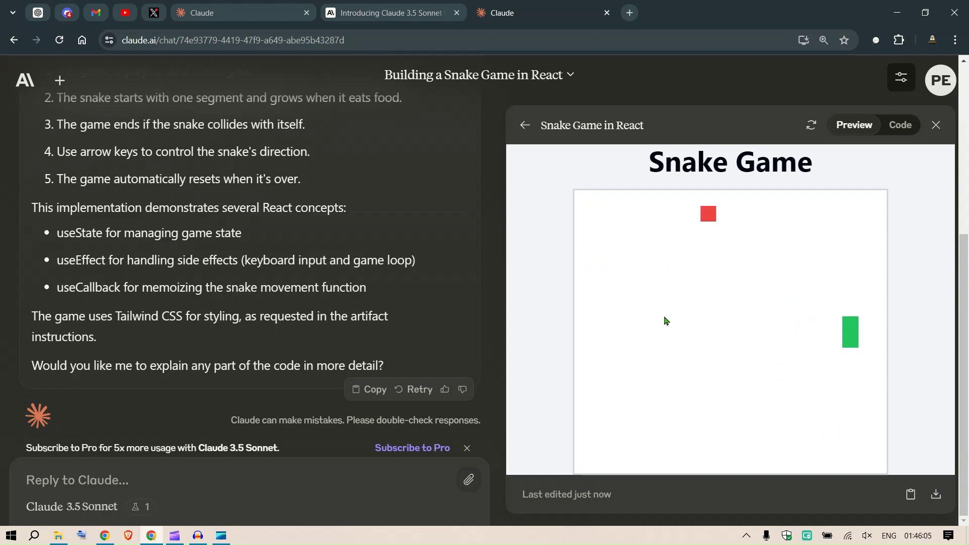
key(Left)
key(Down)
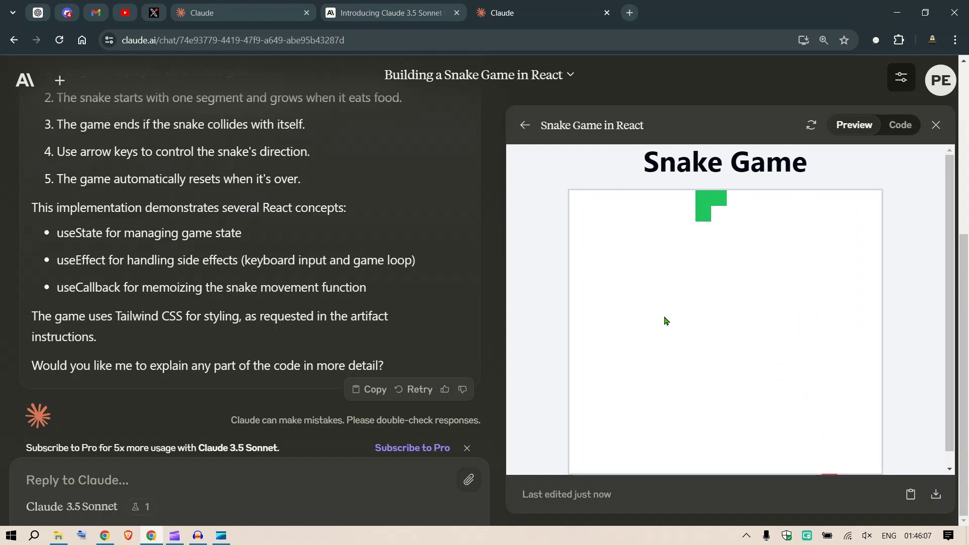
key(Right)
key(Down)
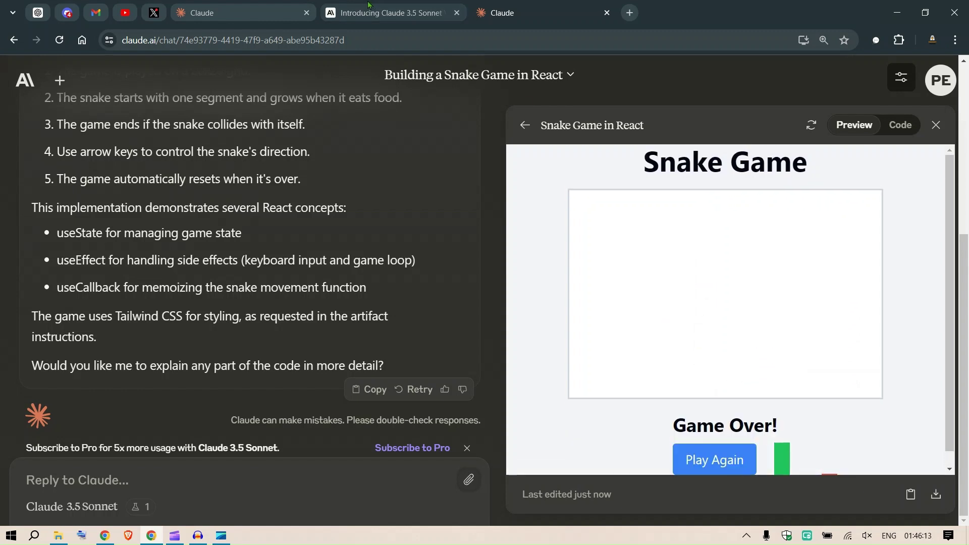
Step: Open the mobile-phones presentation chat and switch the artifact to its polished Version 2 of 2
click(247, 9)
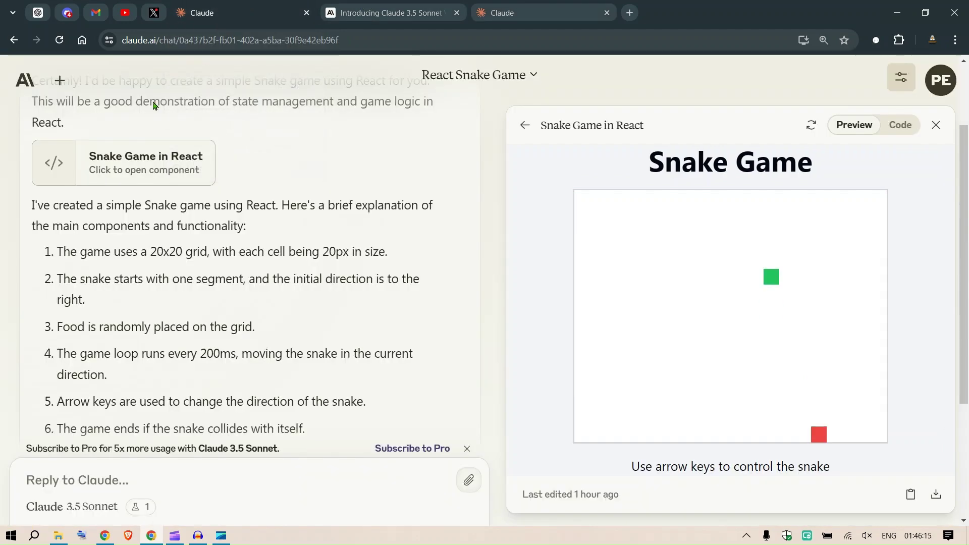
click(28, 80)
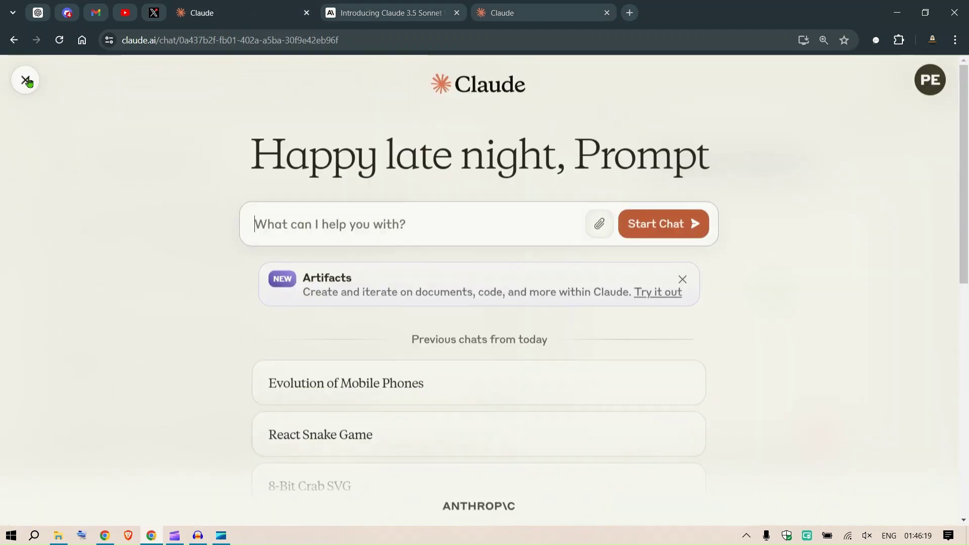
scroll(485, 278, down, 2)
scroll(486, 278, down, 1)
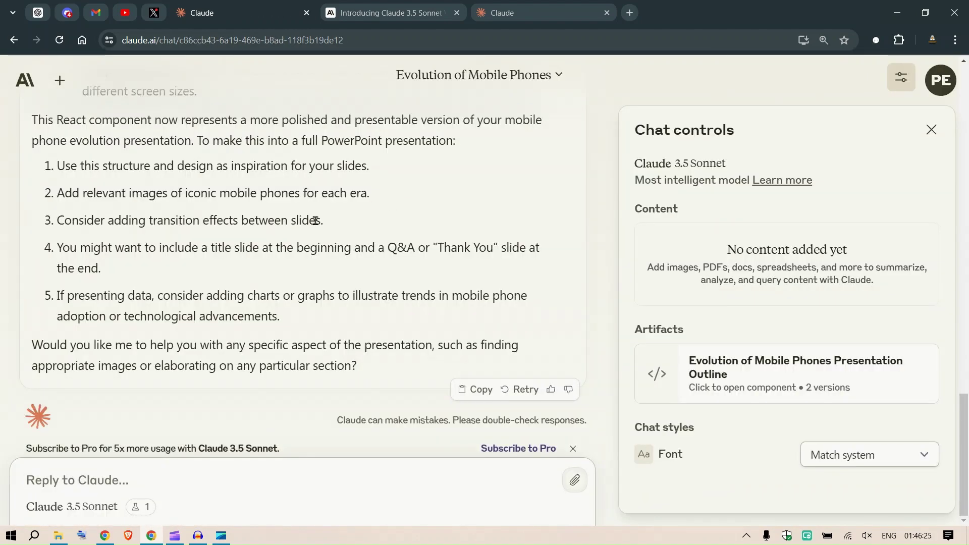
scroll(313, 218, up, 10)
scroll(314, 219, up, 3)
scroll(315, 221, up, 10)
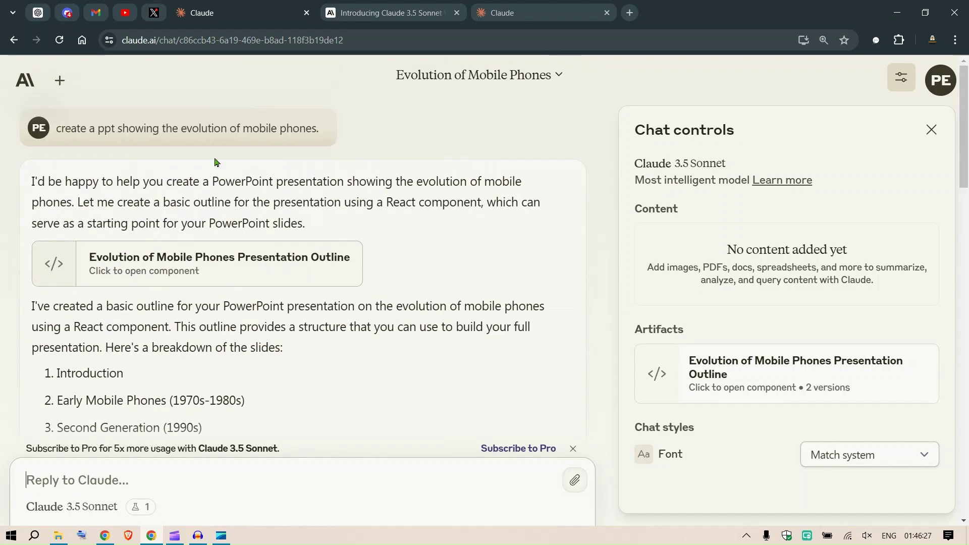
mouse_move(187, 128)
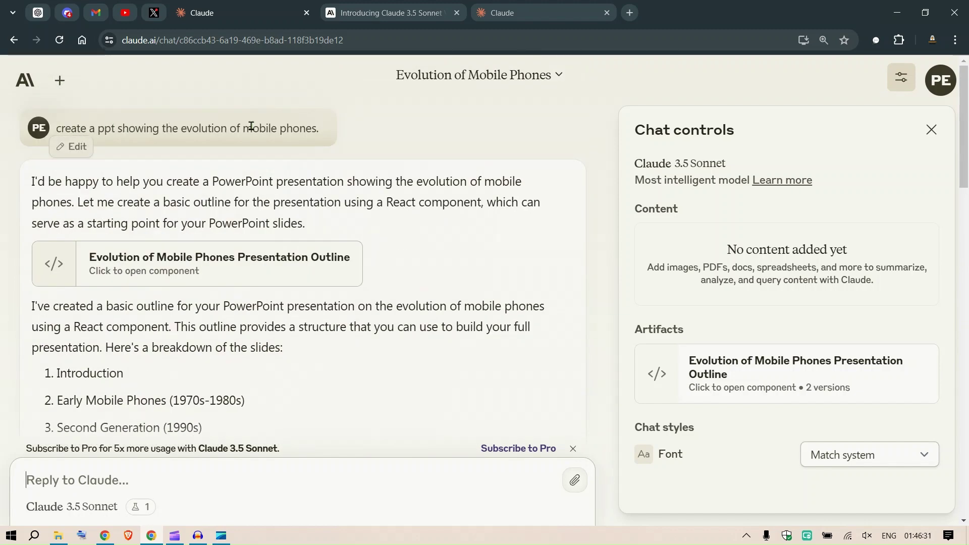
click(206, 267)
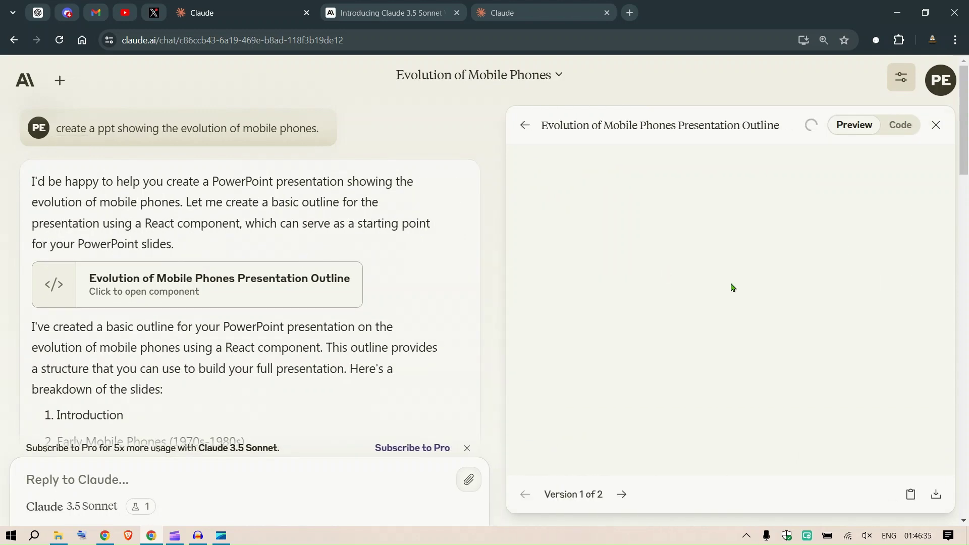
scroll(731, 287, down, 1)
scroll(731, 288, down, 2)
scroll(732, 288, down, 5)
scroll(732, 288, down, 2)
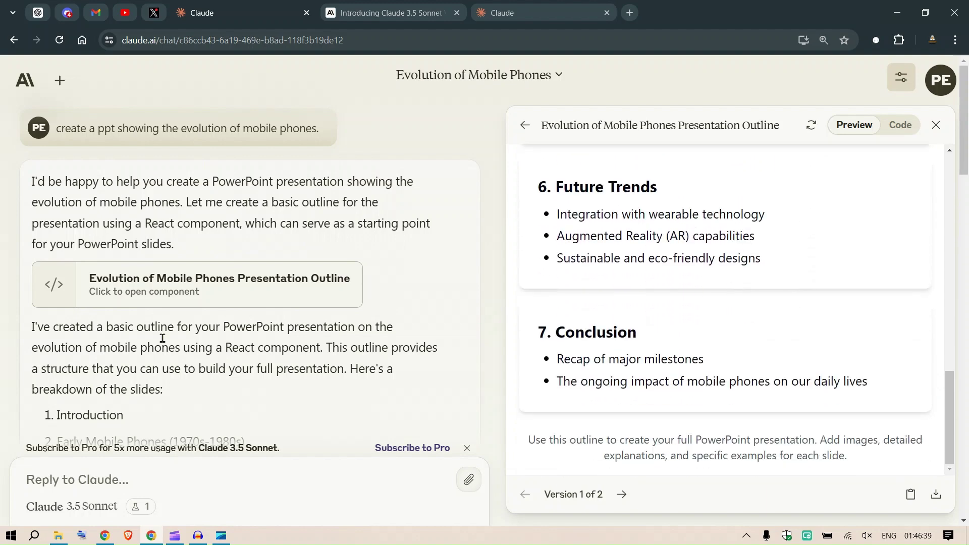
scroll(163, 339, down, 3)
scroll(162, 339, down, 2)
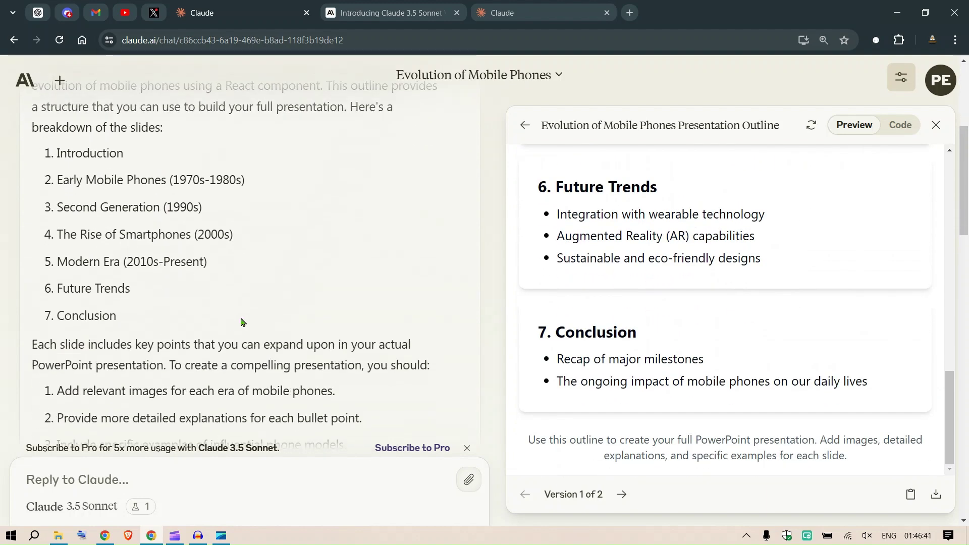
scroll(243, 322, down, 1)
scroll(243, 321, down, 1)
scroll(242, 322, down, 2)
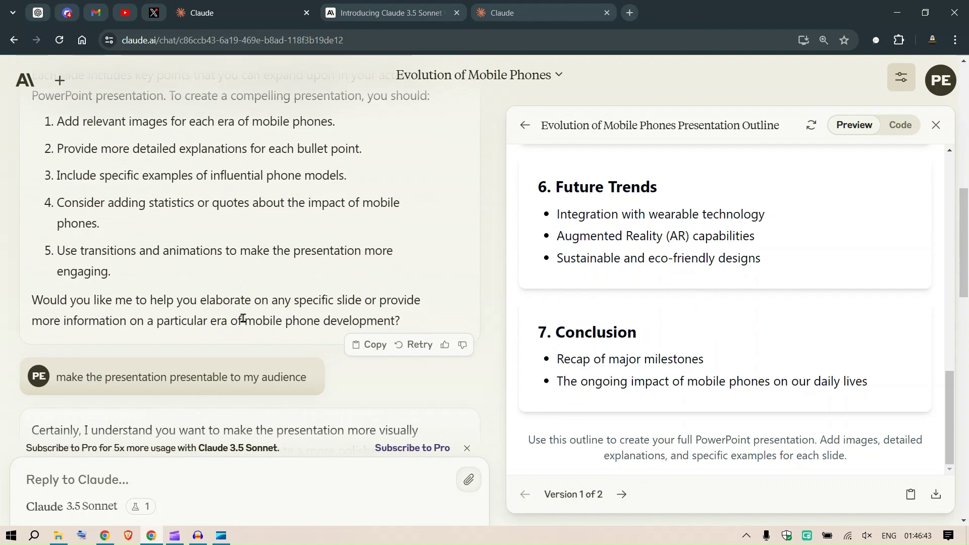
scroll(243, 318, down, 2)
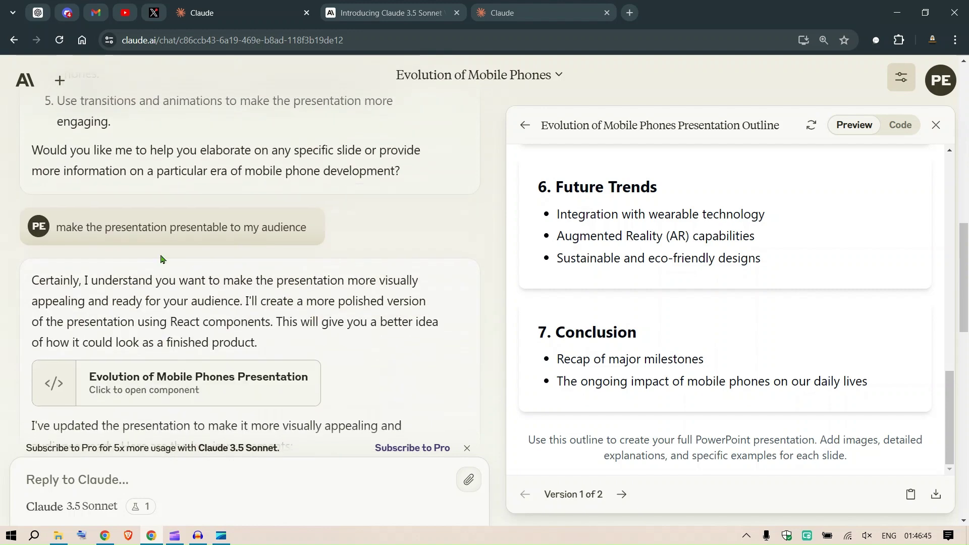
mouse_move(57, 221)
mouse_down()
mouse_move(308, 227)
mouse_move(118, 227)
mouse_move(296, 228)
mouse_up()
scroll(213, 310, down, 1)
click(169, 327)
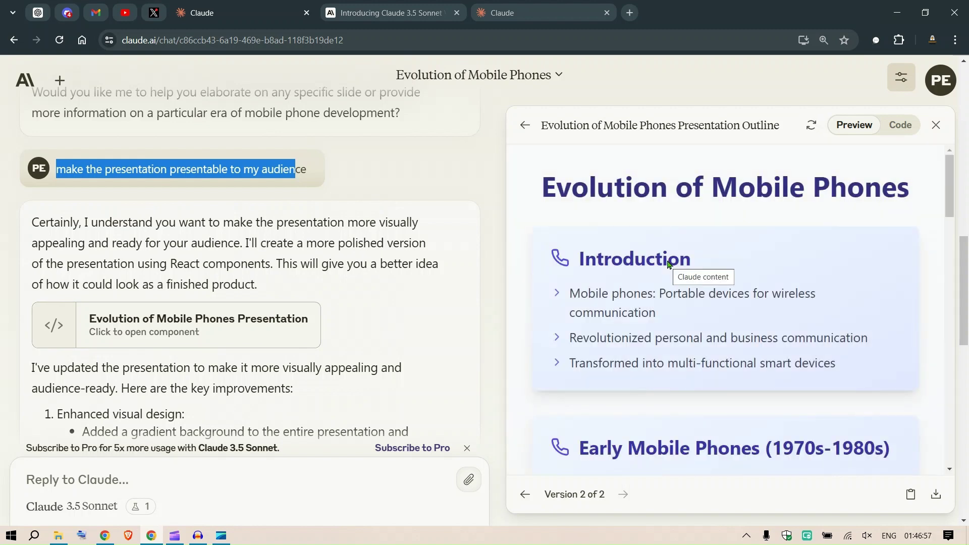
scroll(668, 264, down, 1)
scroll(668, 263, down, 3)
scroll(668, 264, down, 4)
scroll(668, 264, down, 3)
key(ctrl+Tab)
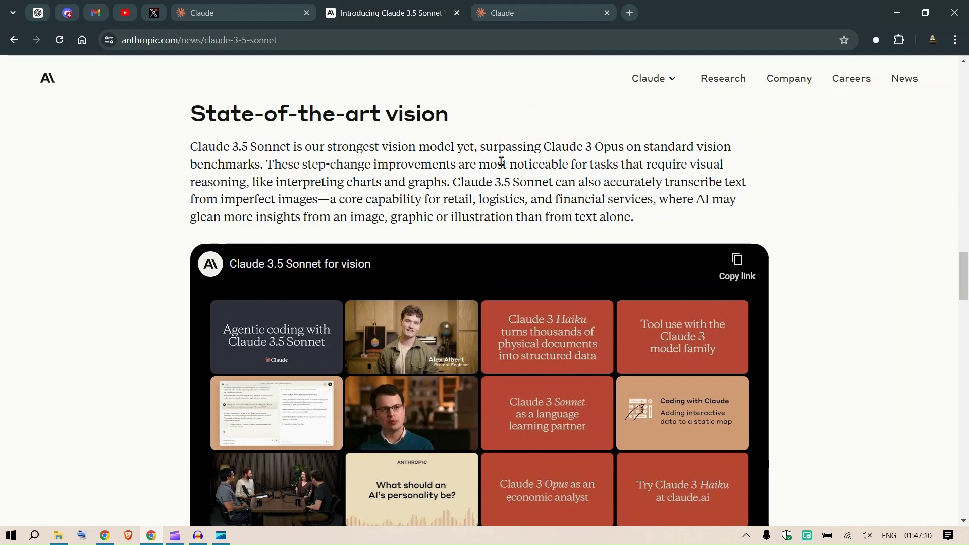
Step: Highlight the strongest-vision-model claim and play the vision demo video muted in full screen
drag(296, 147, 412, 148)
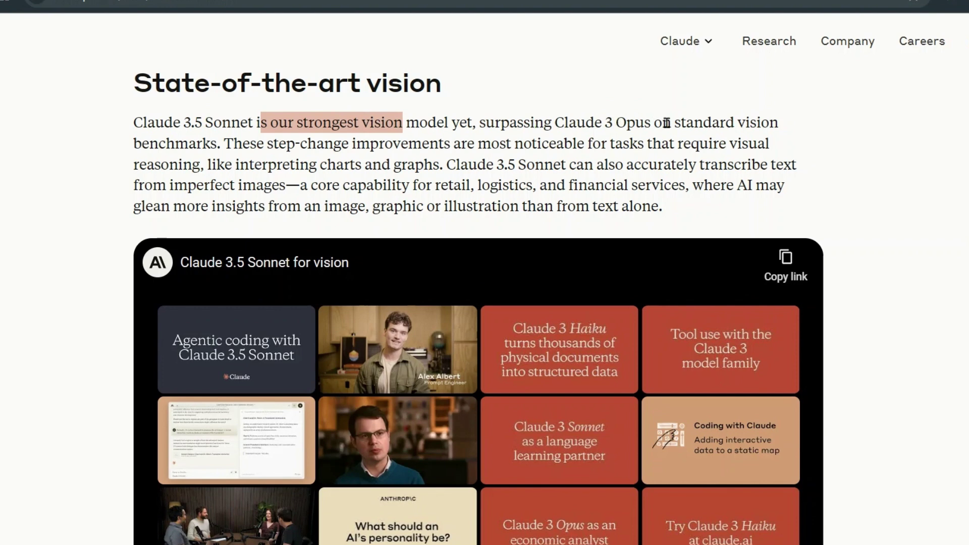
scroll(867, 196, down, 2)
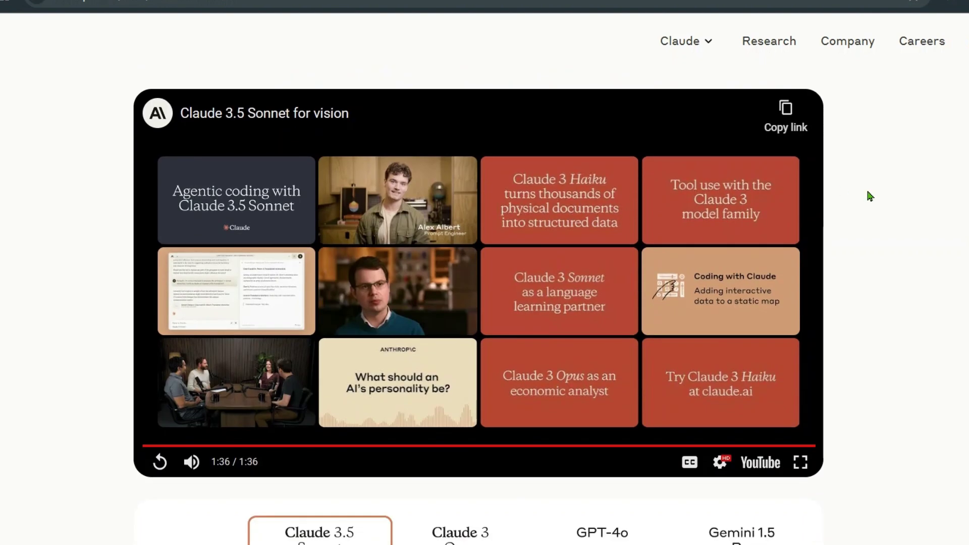
click(160, 463)
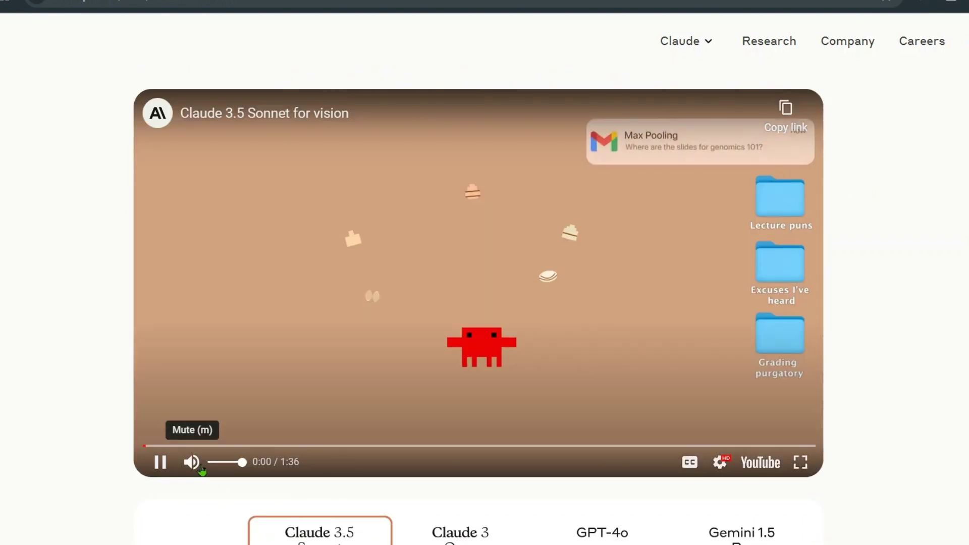
click(192, 462)
click(749, 431)
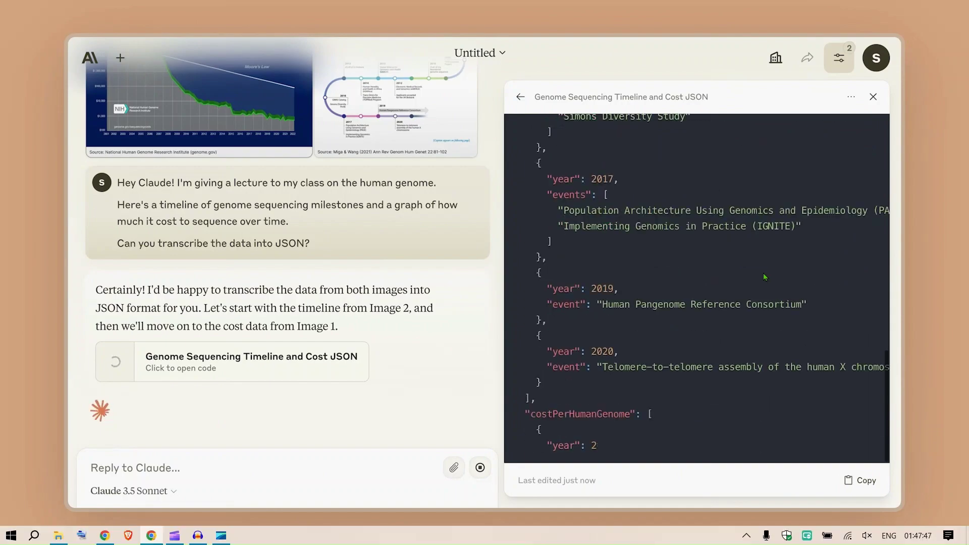
Step: Exit full screen and pause the vision demo video
key(Escape)
key(k)
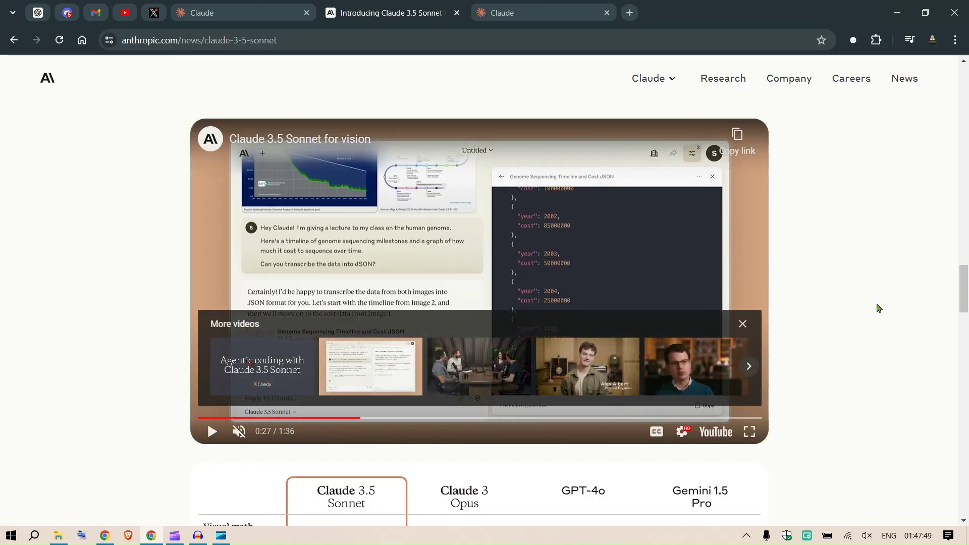
scroll(879, 308, down, 3)
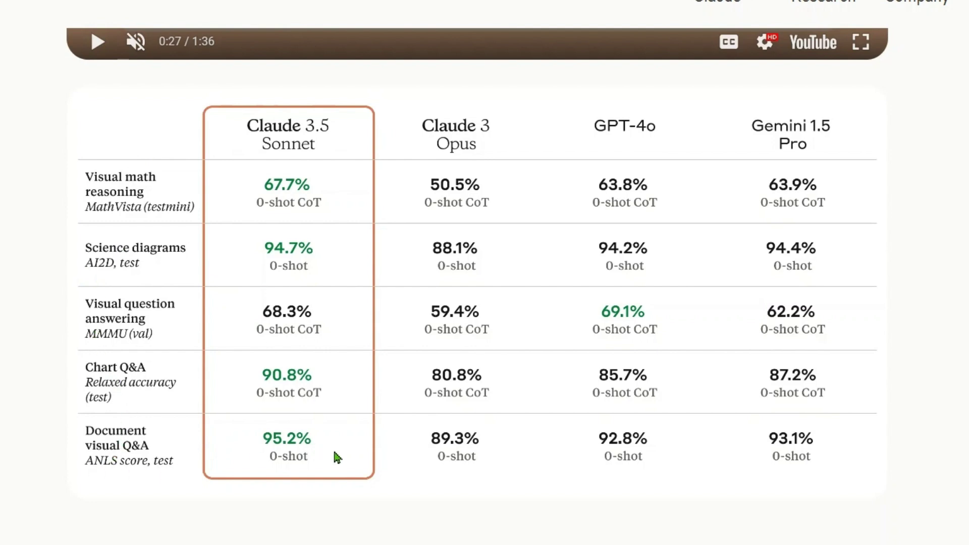
scroll(485, 303, down, 5)
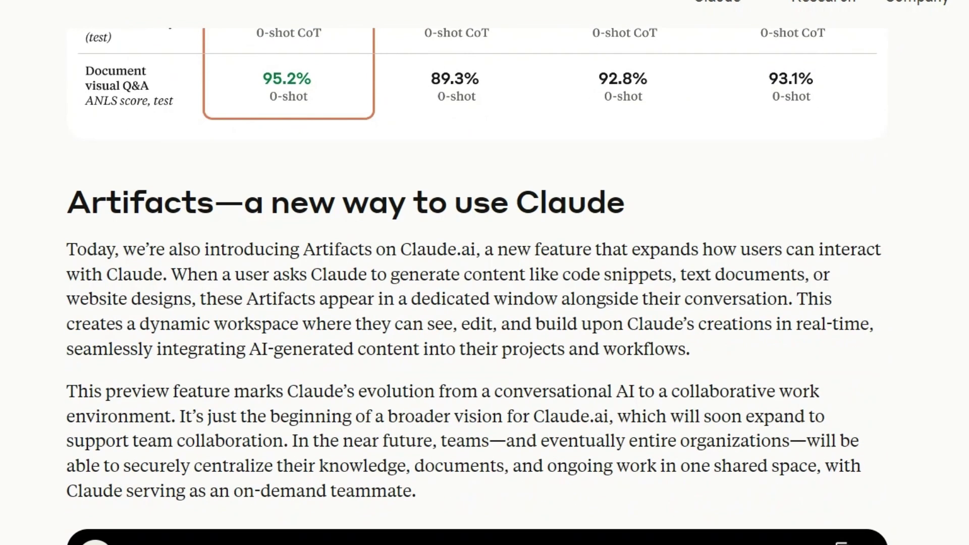
scroll(485, 303, down, 2)
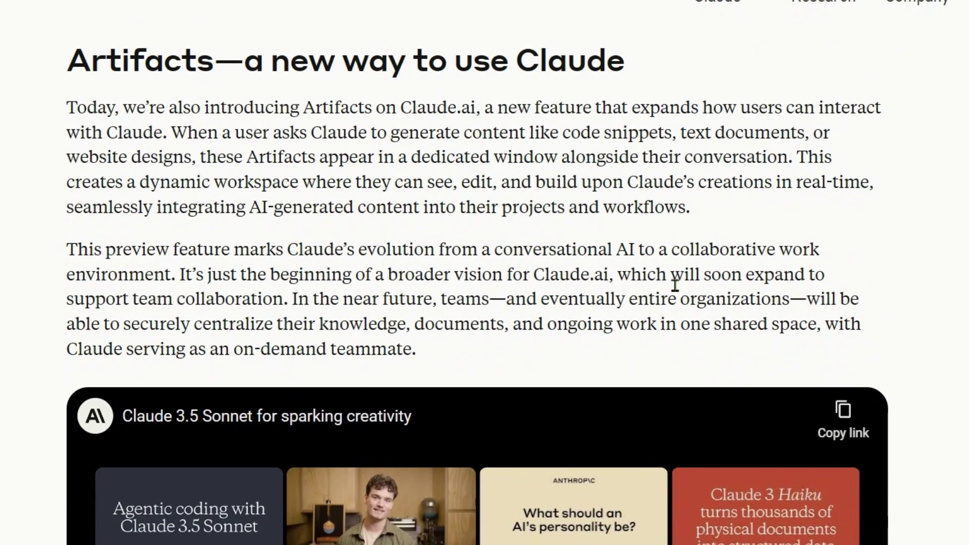
Step: Highlight the sentences introducing Artifacts, generating content, and the dedicated window
drag(67, 108, 161, 129)
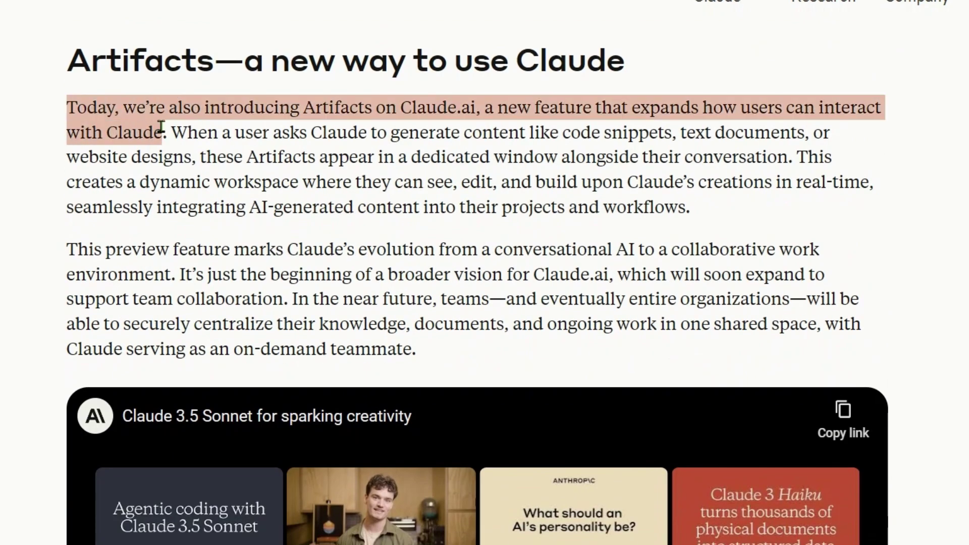
click(561, 173)
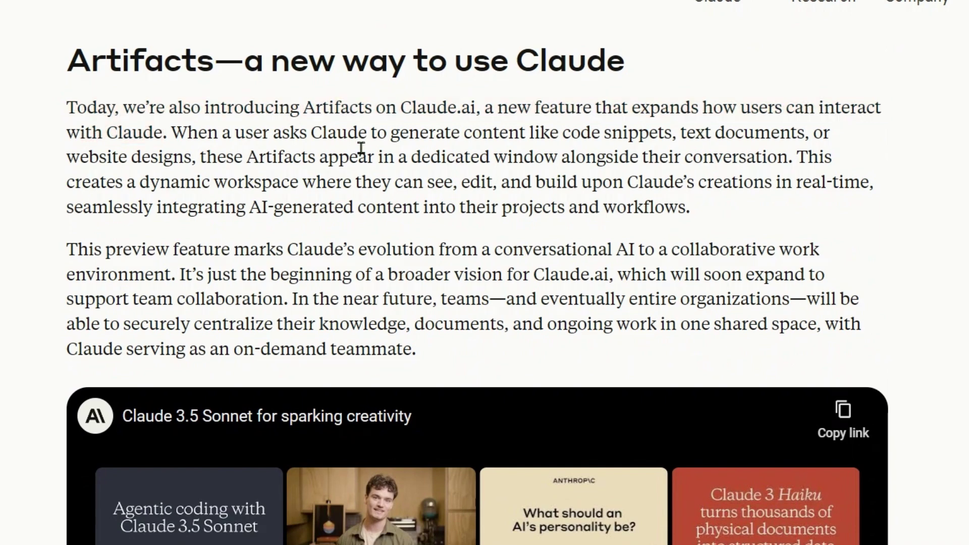
drag(222, 132, 823, 130)
drag(172, 155, 300, 152)
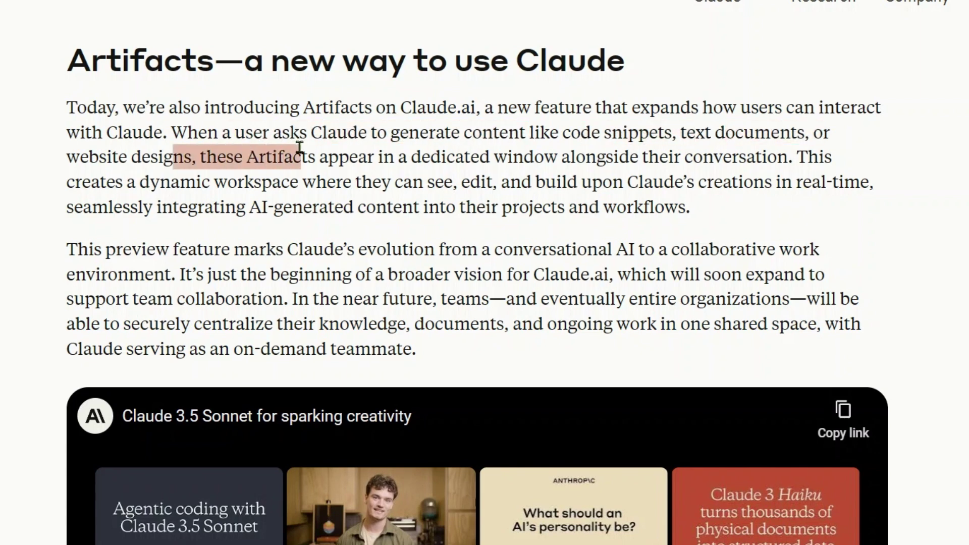
click(348, 155)
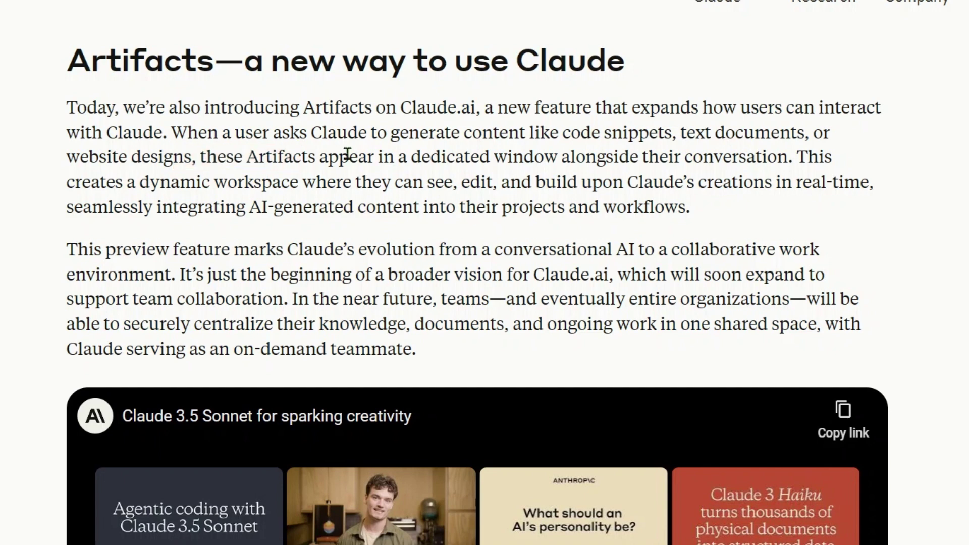
mouse_move(383, 157)
mouse_down()
mouse_move(565, 157)
mouse_move(740, 133)
mouse_up()
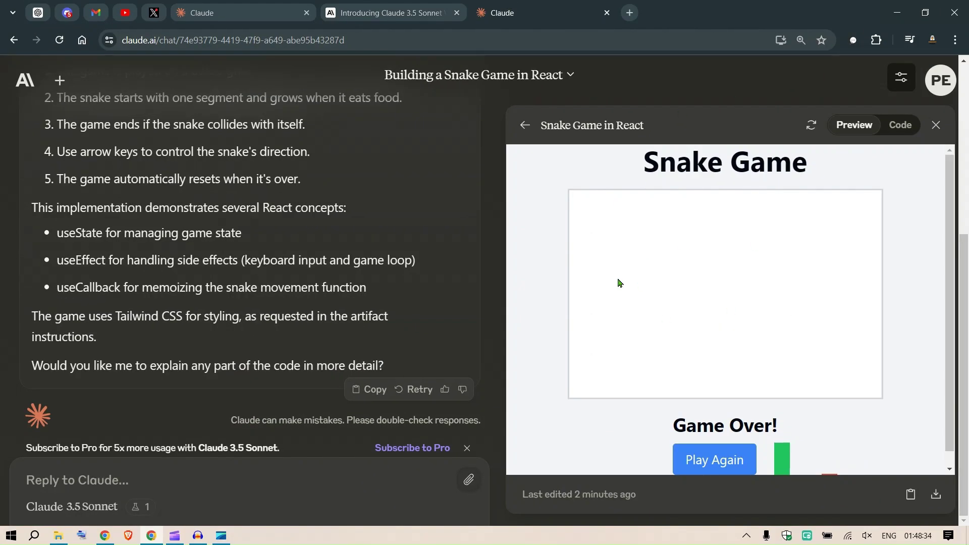
Step: Check in Feature Preview that Artifacts is switched on, then close the dialog
click(944, 84)
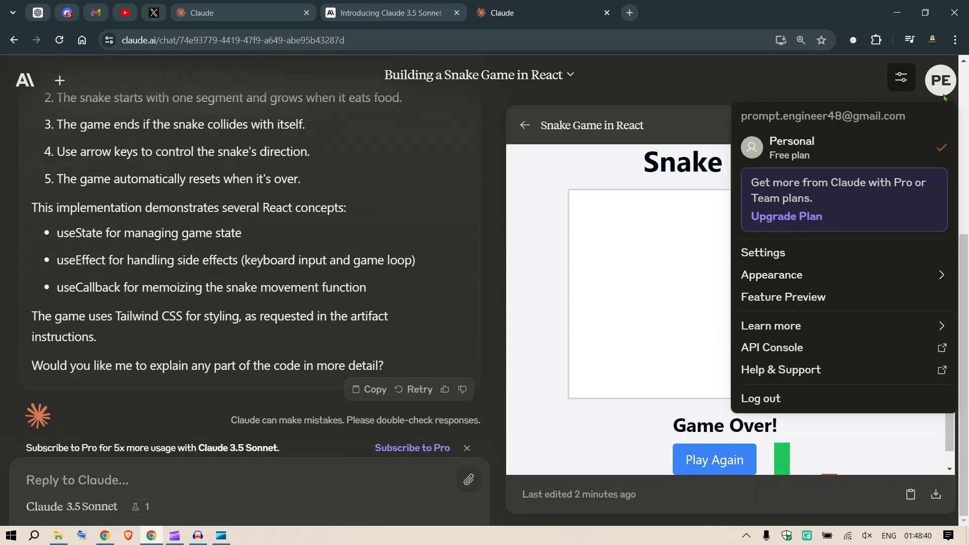
click(782, 299)
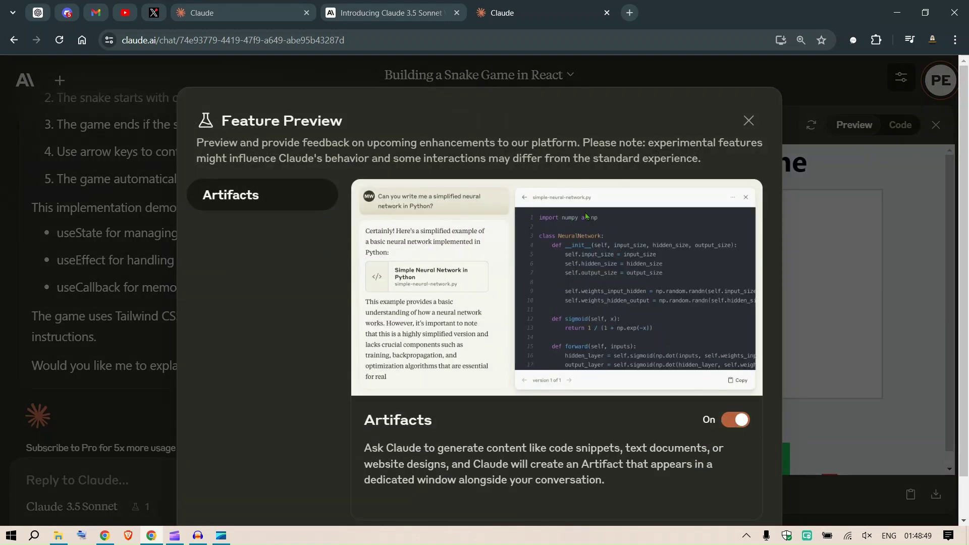
click(747, 120)
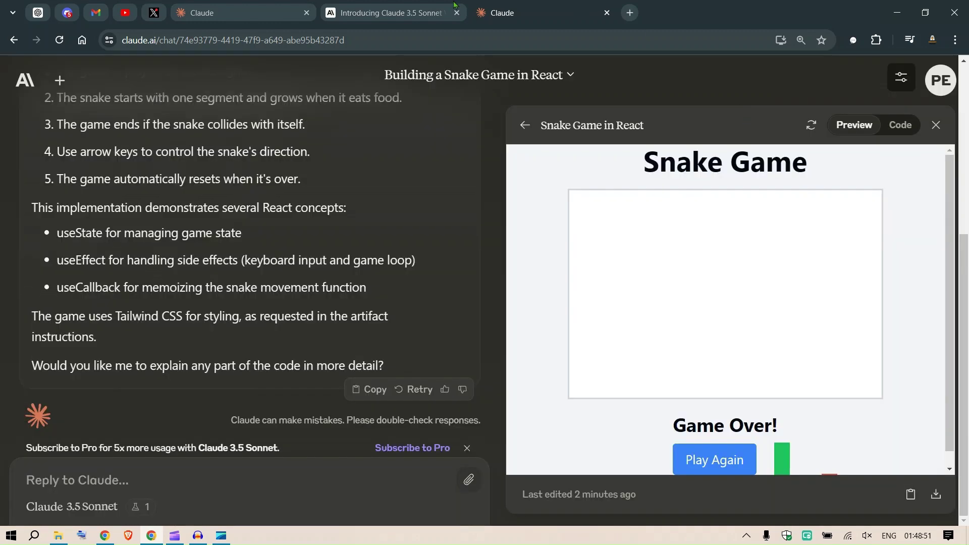
Step: Watch the creativity video full screen to the 8-bit crab request, then return to the Snake Game chat
click(400, 5)
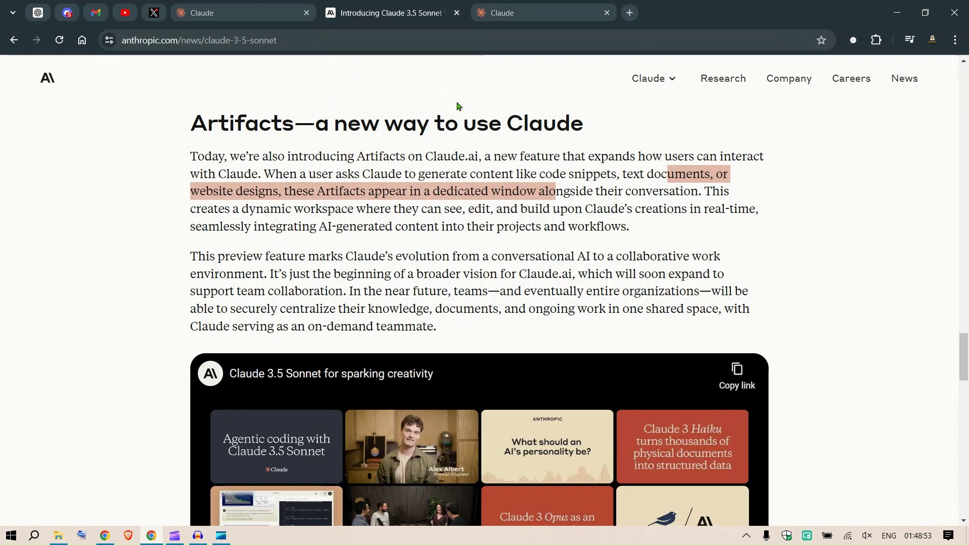
key(ctrl+Tab)
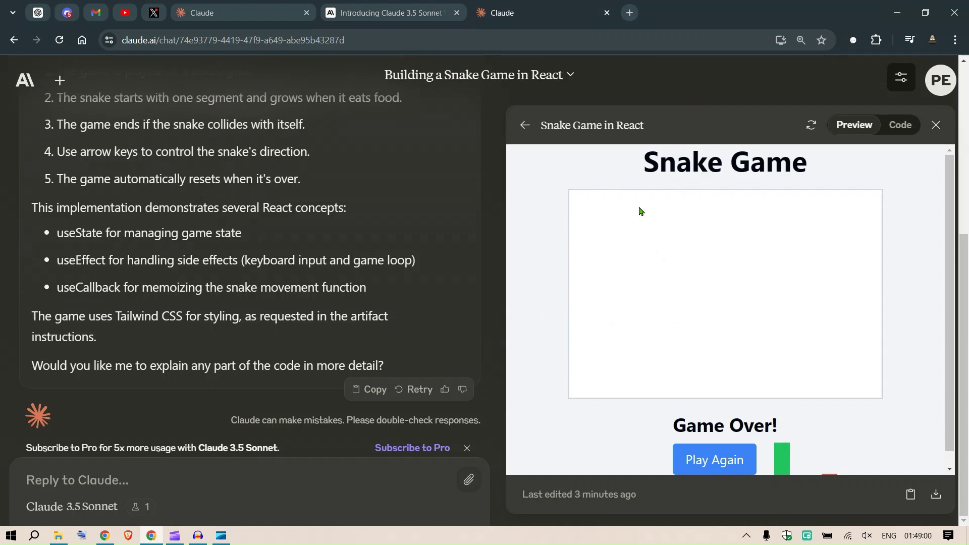
click(392, 3)
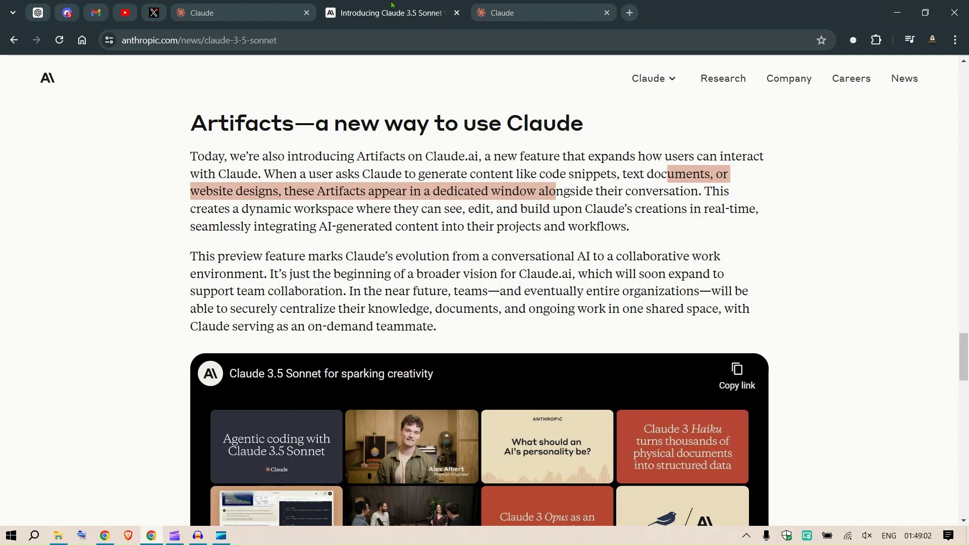
scroll(757, 341, down, 3)
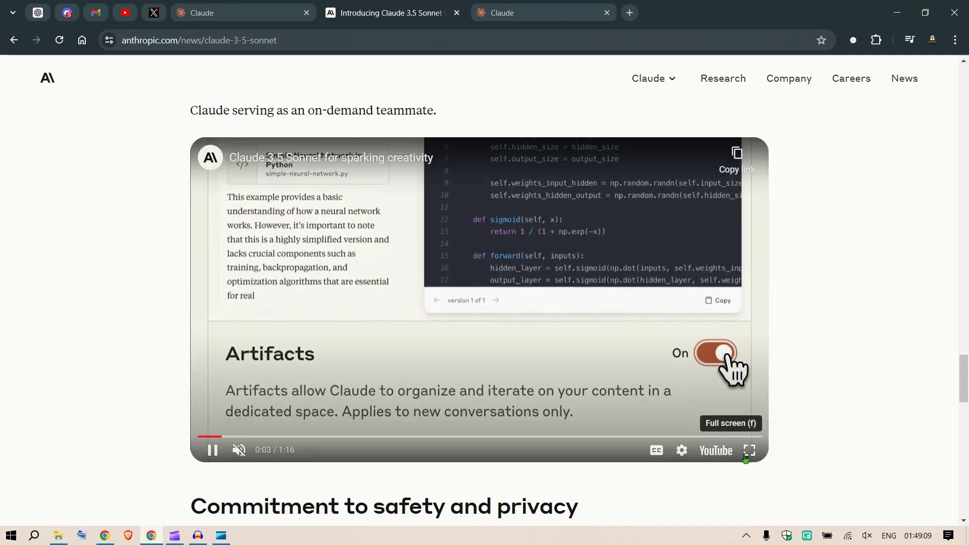
click(748, 451)
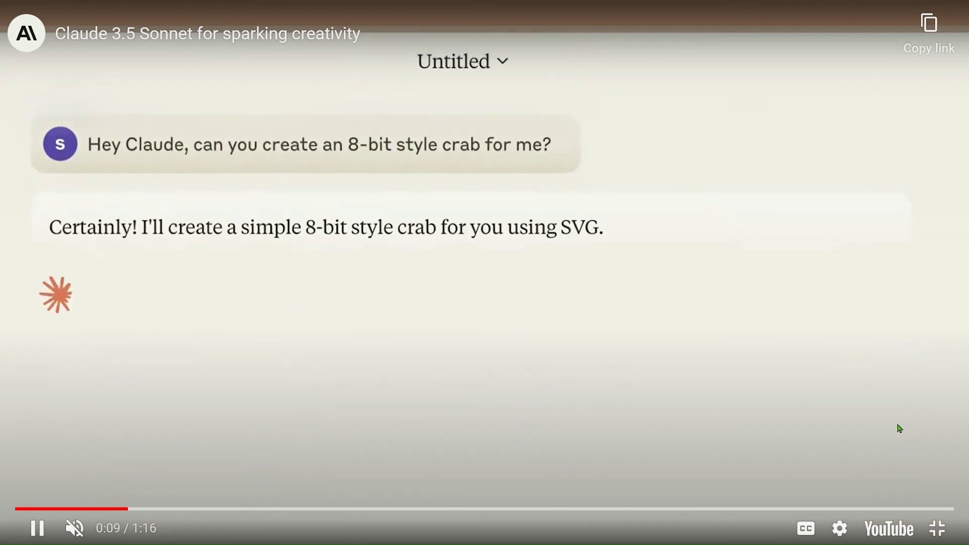
click(937, 529)
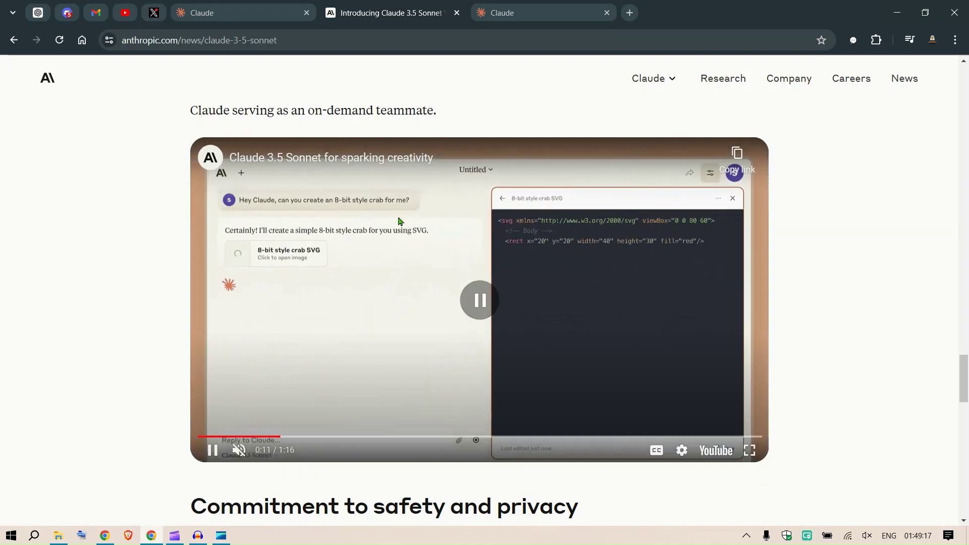
key(ctrl+Tab)
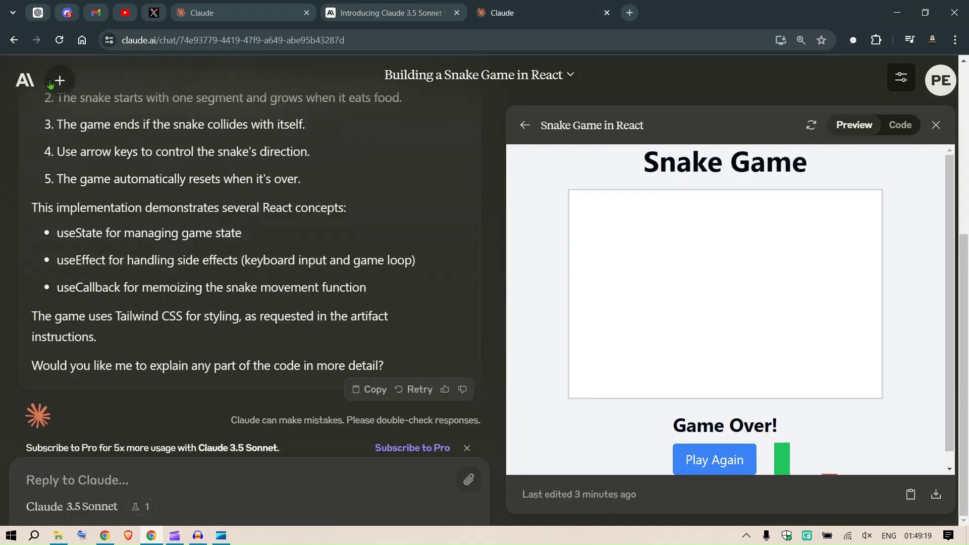
Step: Request an orange 8-bit style crab SVG in a fresh chat
click(61, 88)
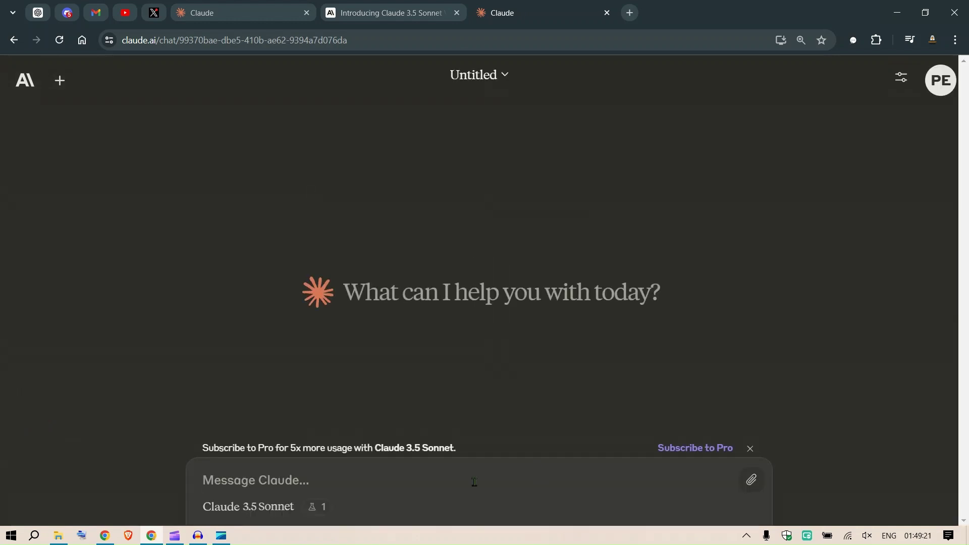
text(create an 8 bit style crab for me using svg)
key(Return)
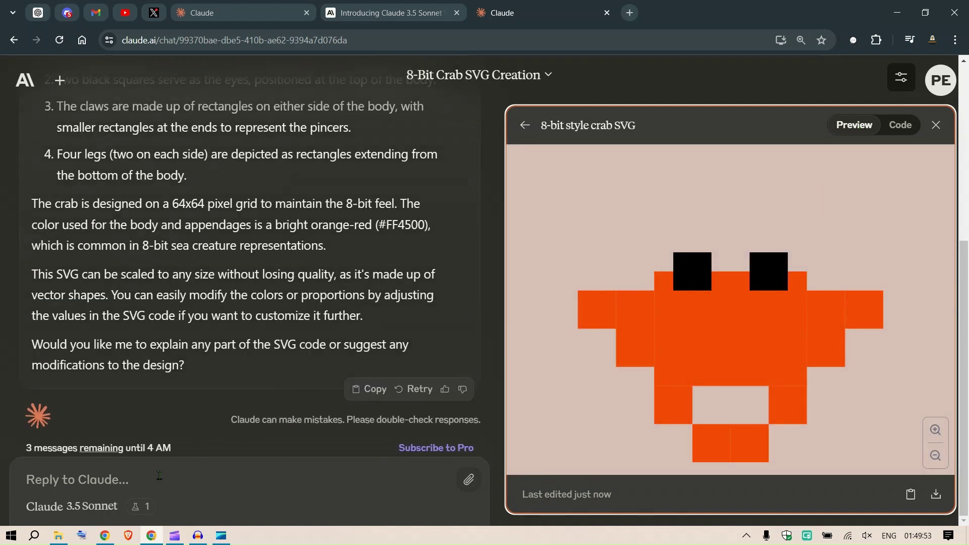
Step: Send the follow-up 'how about creating some clouds' to get an 8-bit clouds SVG
click(152, 477)
text(how about creating some )
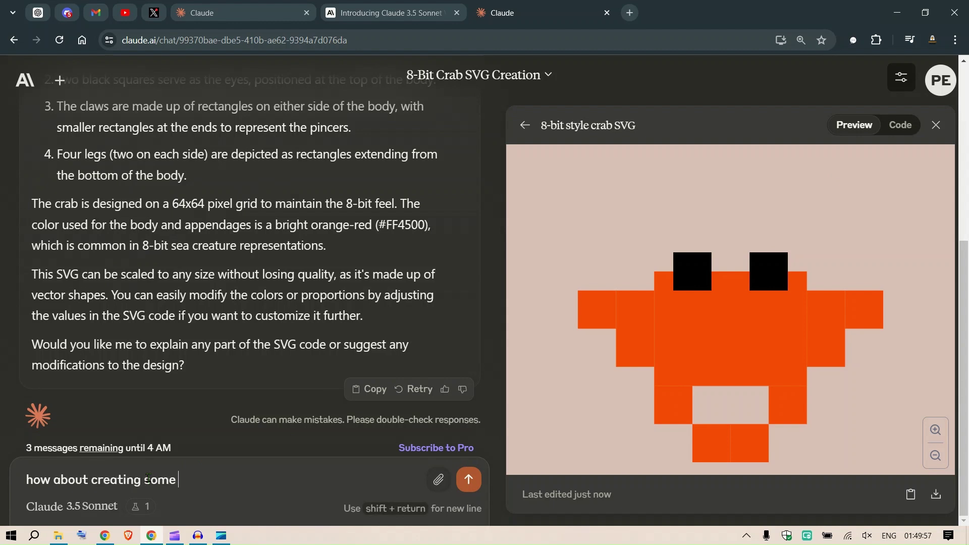
text(cou)
key(BackSpace)
key(BackSpace)
text(louds)
key(Return)
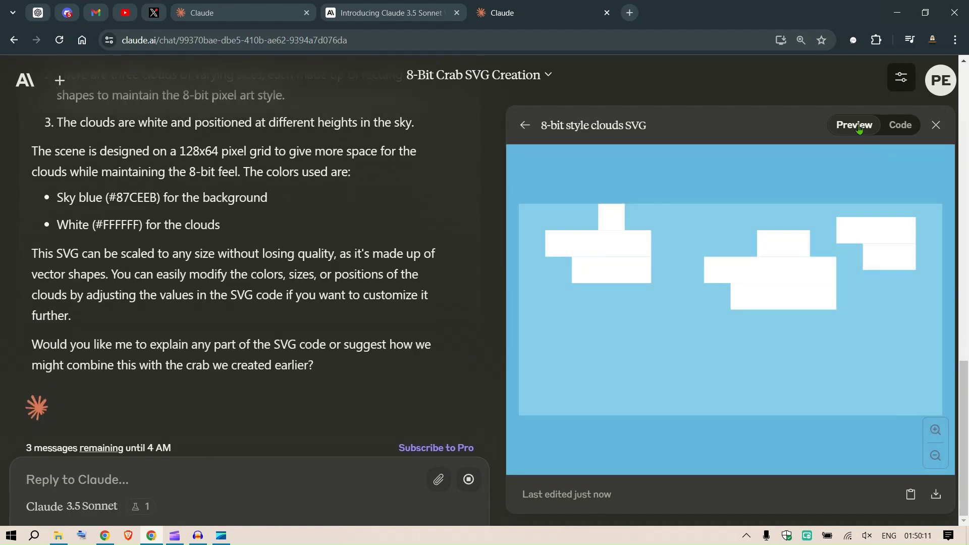
Step: Flip between the presentation chat and the Claude 3.5 Sonnet announcement
click(250, 13)
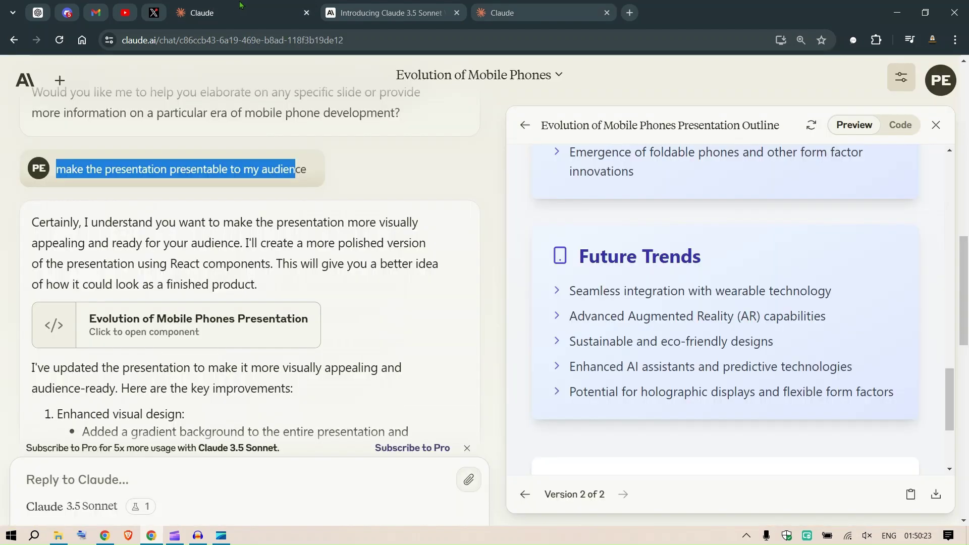
click(331, 7)
scroll(598, 234, down, 3)
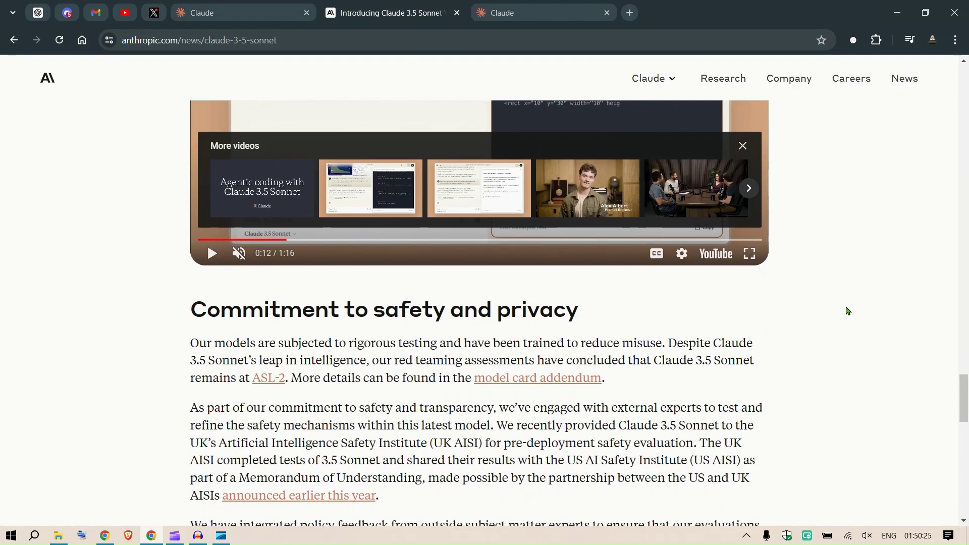
scroll(847, 311, down, 2)
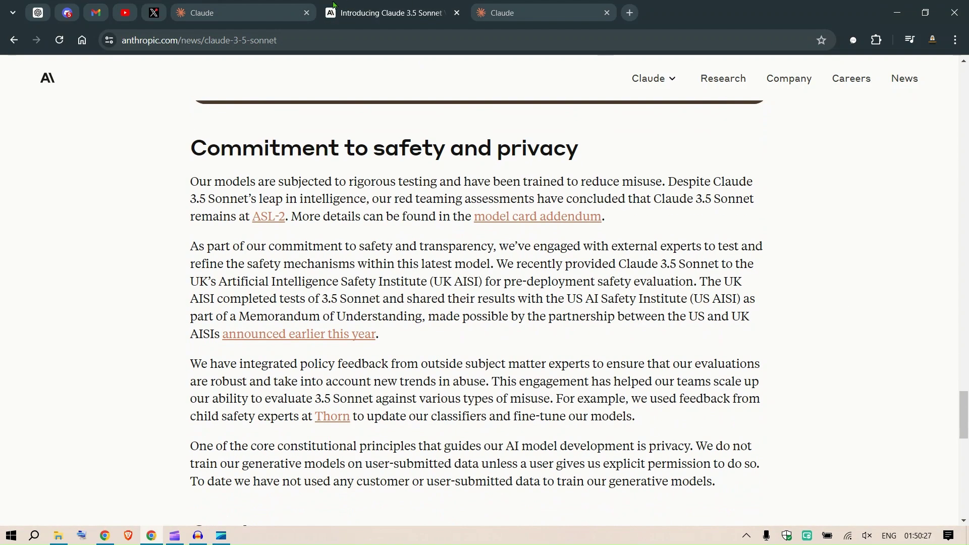
click(259, 6)
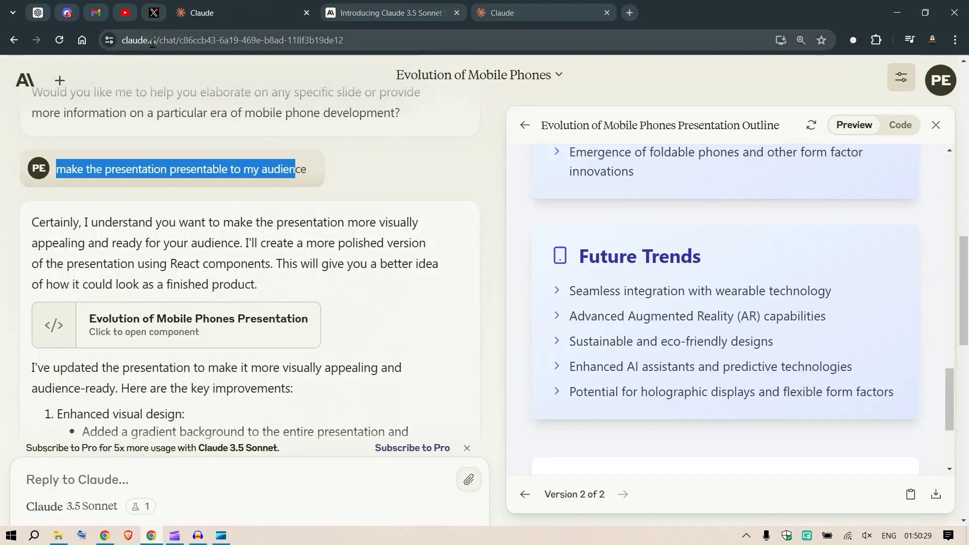
Step: Turn the Artifacts feature preview on from the account menu, then return to the announcement
click(946, 89)
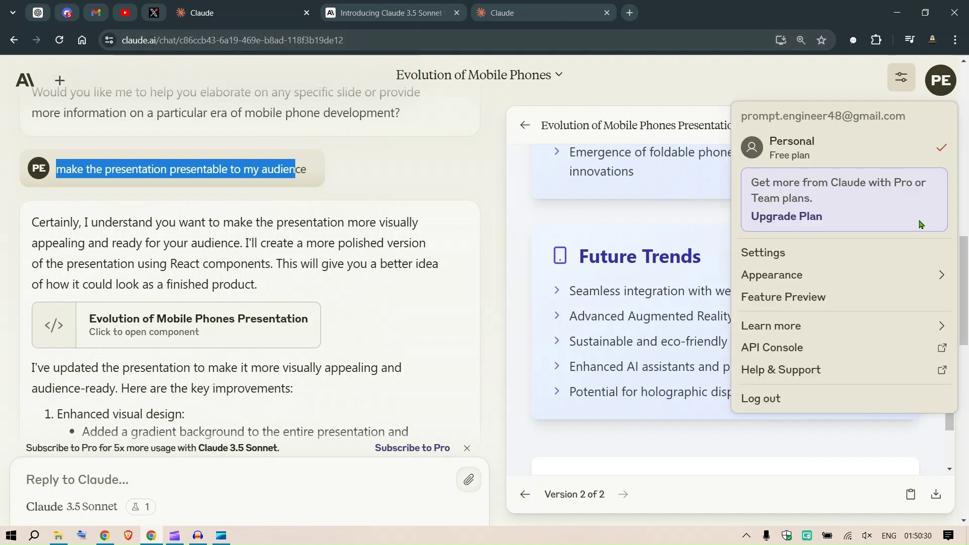
click(788, 306)
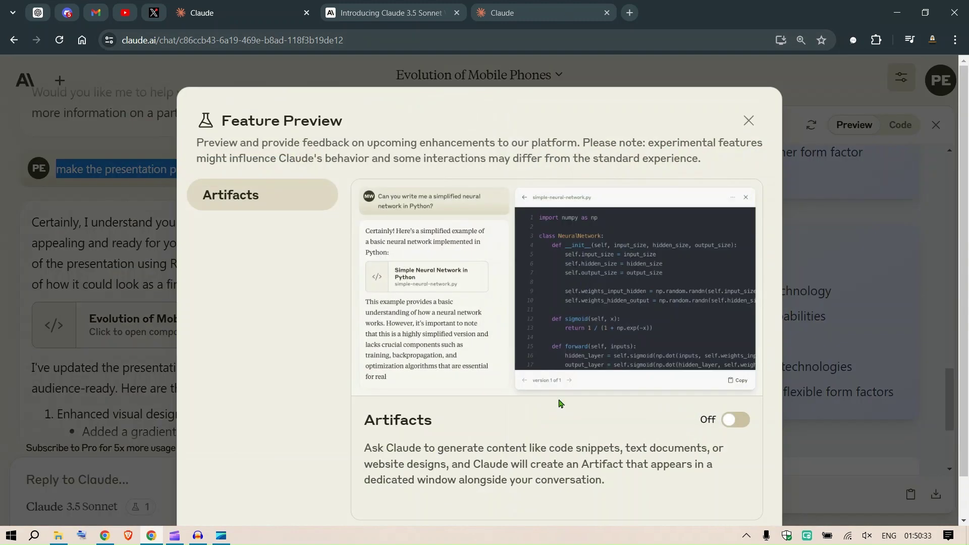
click(731, 424)
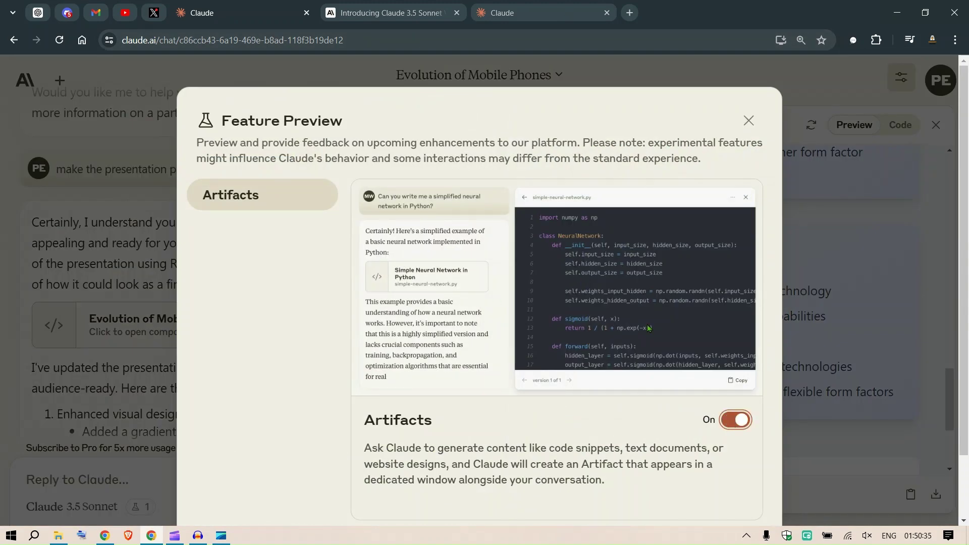
click(749, 121)
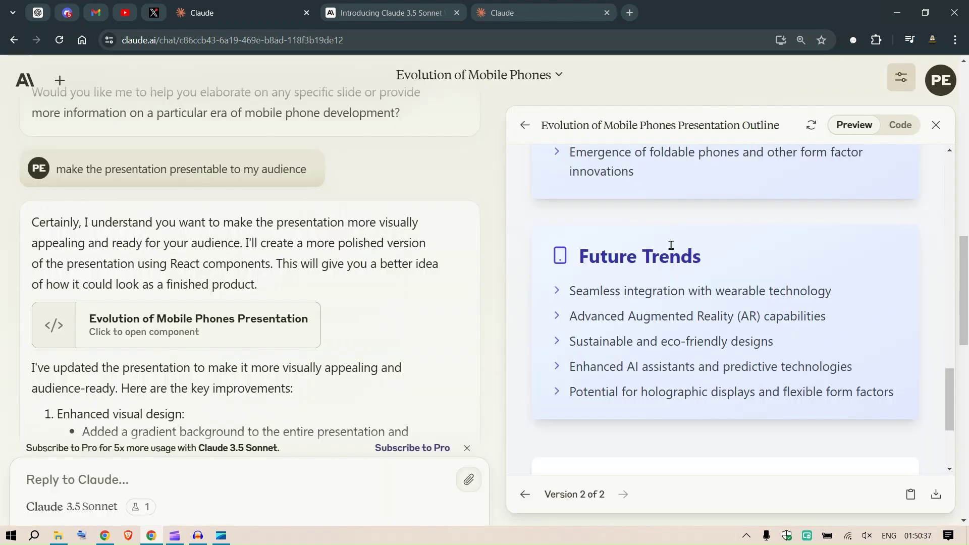
click(460, 7)
scroll(443, 212, down, 1)
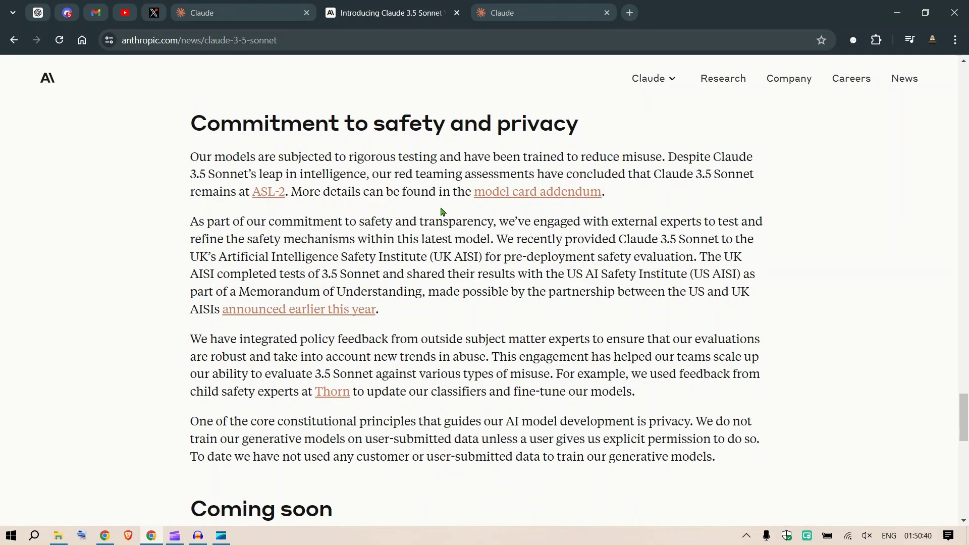
scroll(443, 212, up, 10)
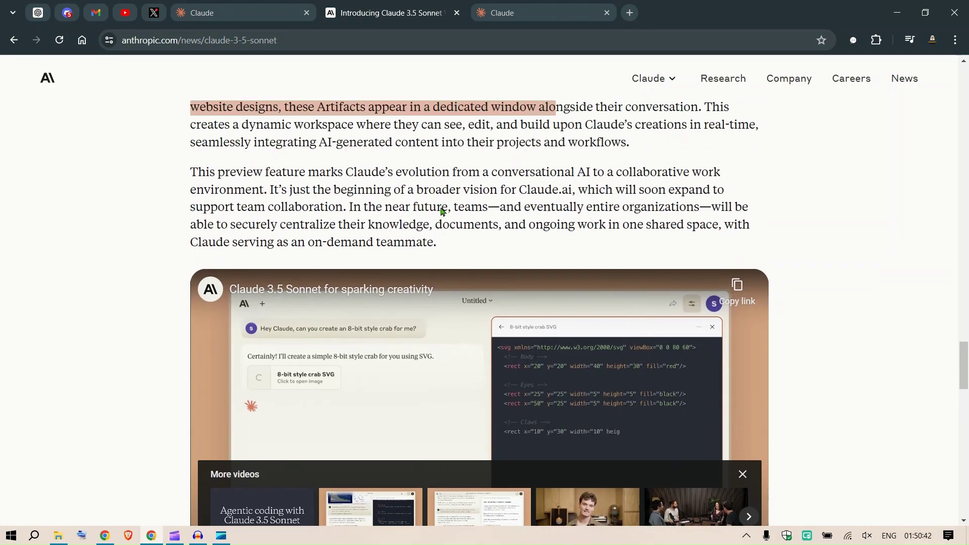
scroll(443, 212, up, 3)
scroll(476, 356, up, 2)
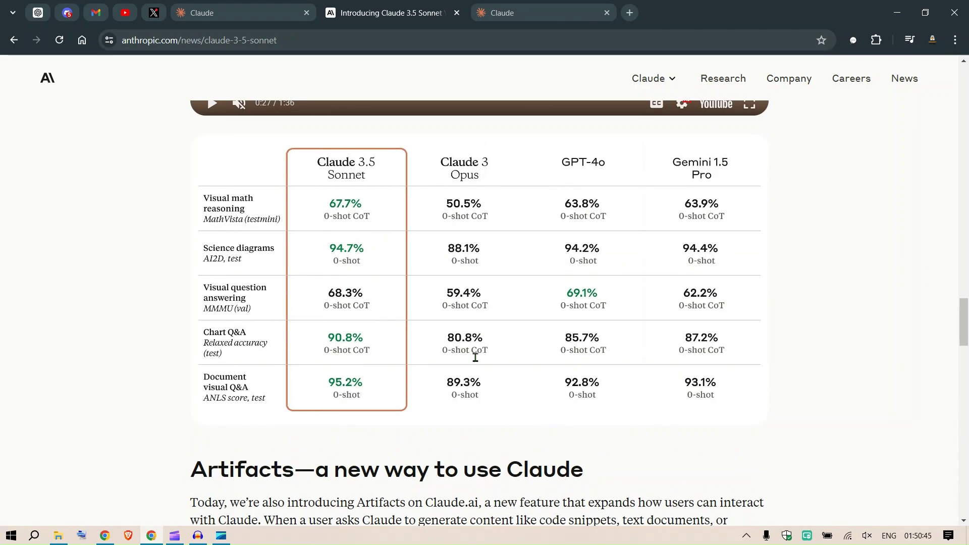
scroll(475, 356, up, 3)
scroll(475, 355, up, 4)
scroll(477, 362, up, 5)
scroll(477, 362, up, 3)
scroll(476, 362, up, 5)
scroll(478, 362, up, 3)
scroll(476, 362, down, 1)
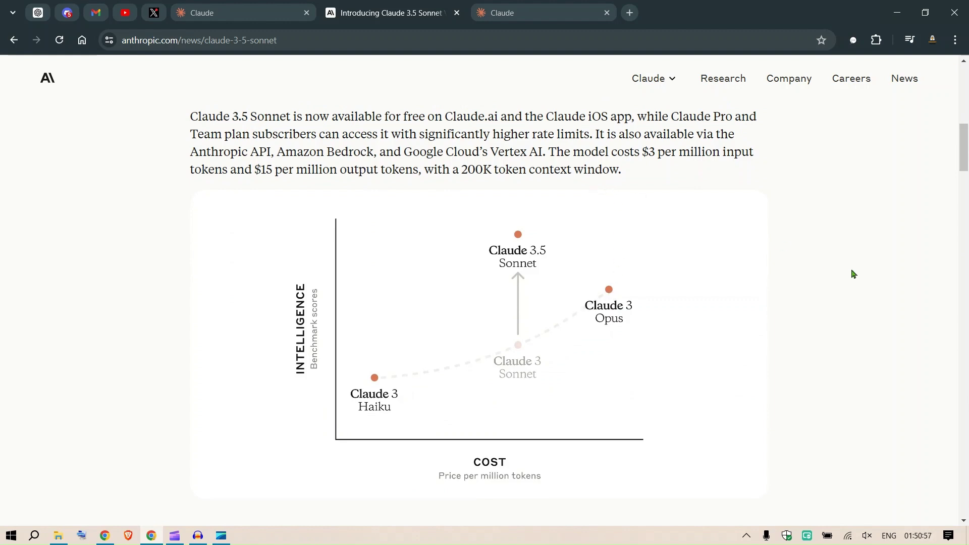
scroll(636, 219, up, 2)
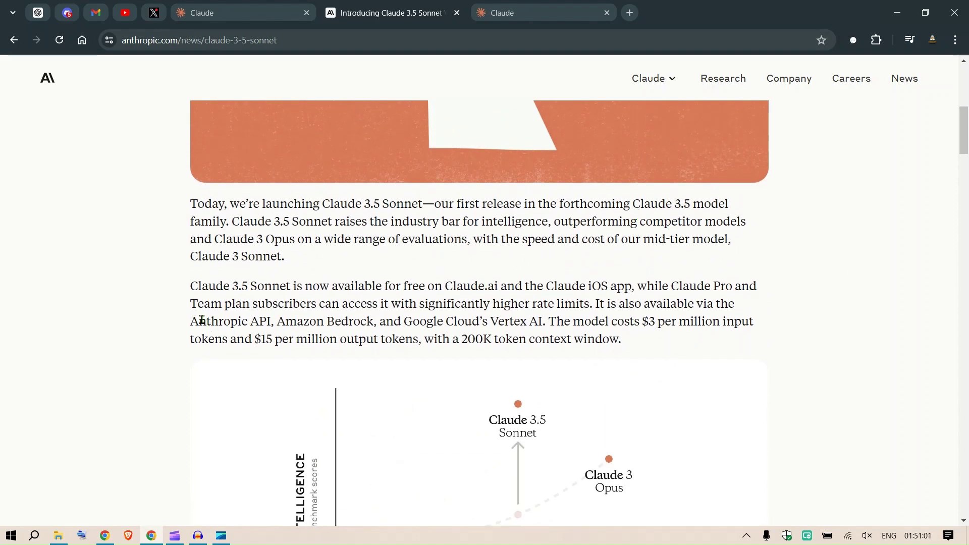
Step: Highlight the sentence naming Anthropic API, Amazon Bedrock and Google Cloud's Vertex AI
drag(202, 321, 310, 319)
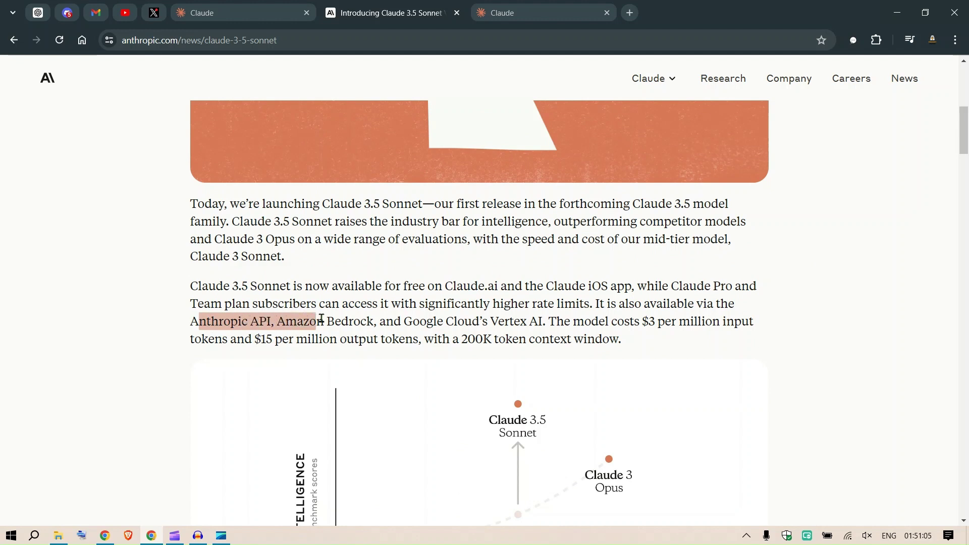
drag(310, 320, 548, 318)
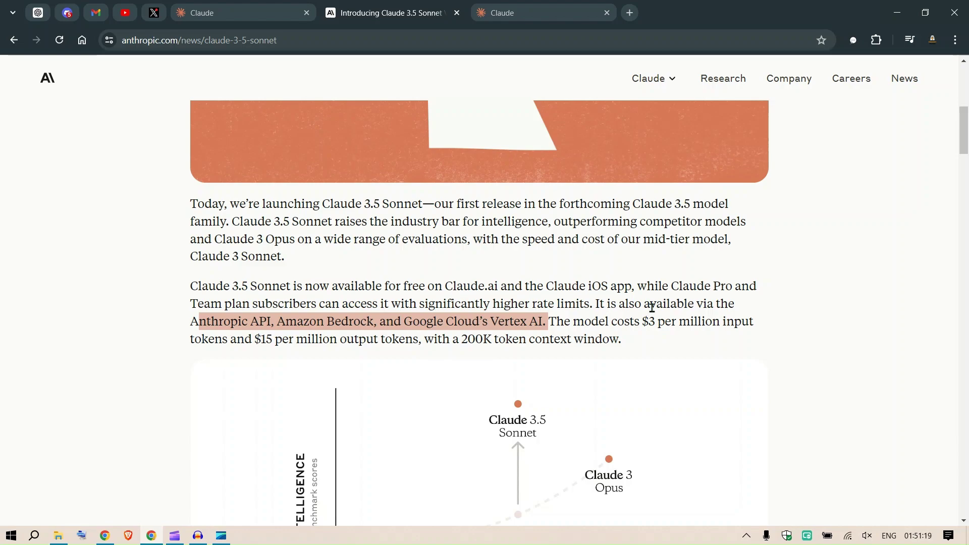
scroll(861, 292, down, 2)
scroll(863, 291, down, 8)
scroll(865, 292, down, 5)
scroll(868, 291, up, 3)
scroll(867, 291, down, 1)
scroll(867, 291, down, 4)
scroll(868, 292, down, 2)
scroll(868, 292, down, 1)
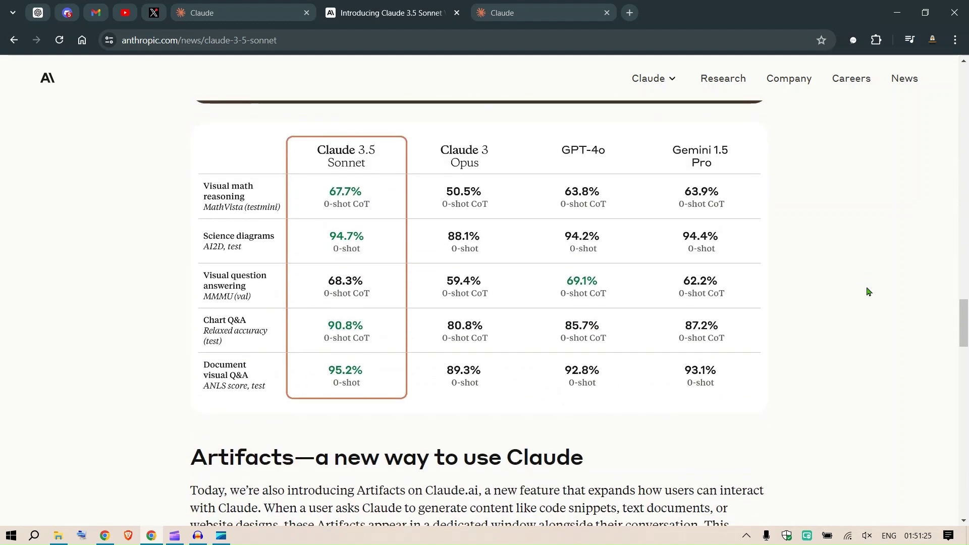
scroll(868, 292, down, 3)
Step: Glance at the clouds and presentation chats, then return to the Sonnet announcement's vision section
click(525, 5)
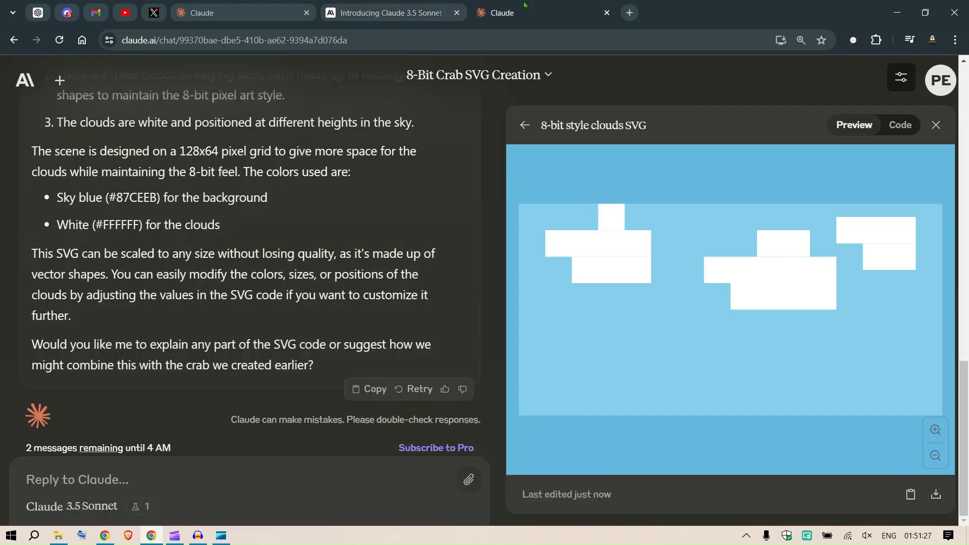
click(387, 5)
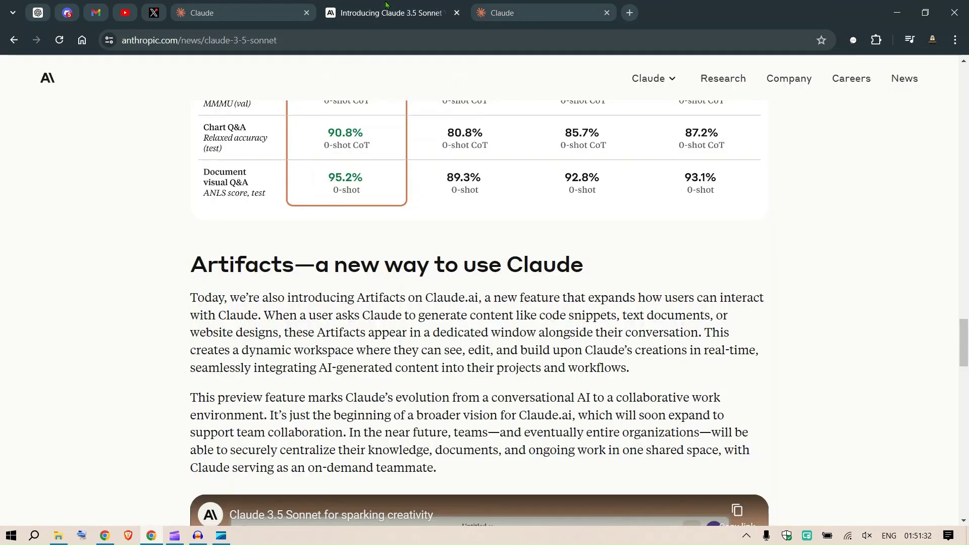
click(250, 5)
click(425, 5)
scroll(723, 280, up, 3)
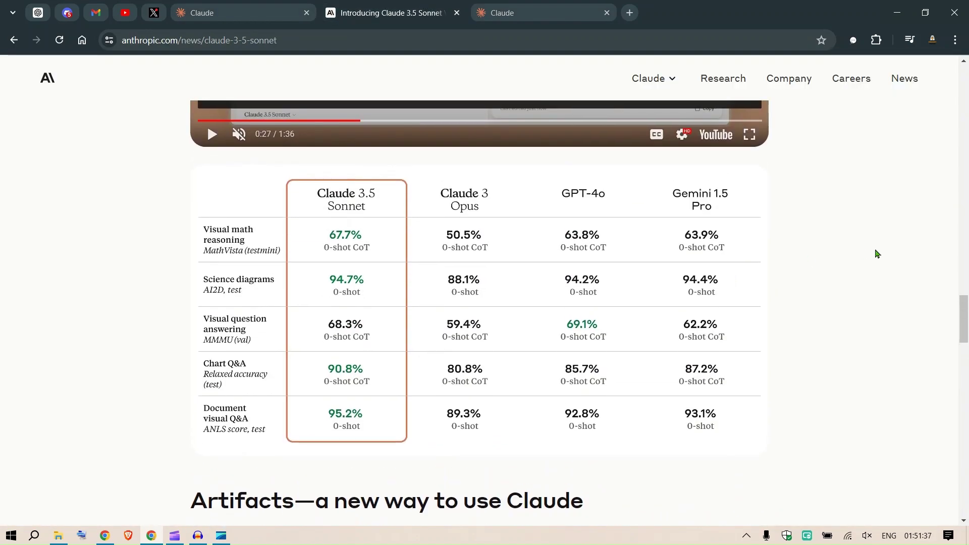
scroll(876, 253, up, 3)
scroll(877, 254, up, 2)
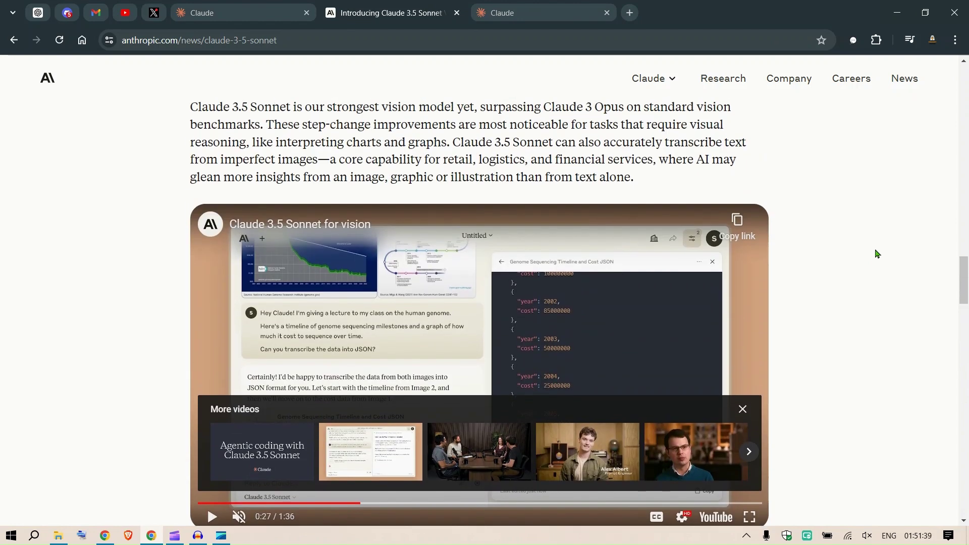
scroll(876, 253, up, 2)
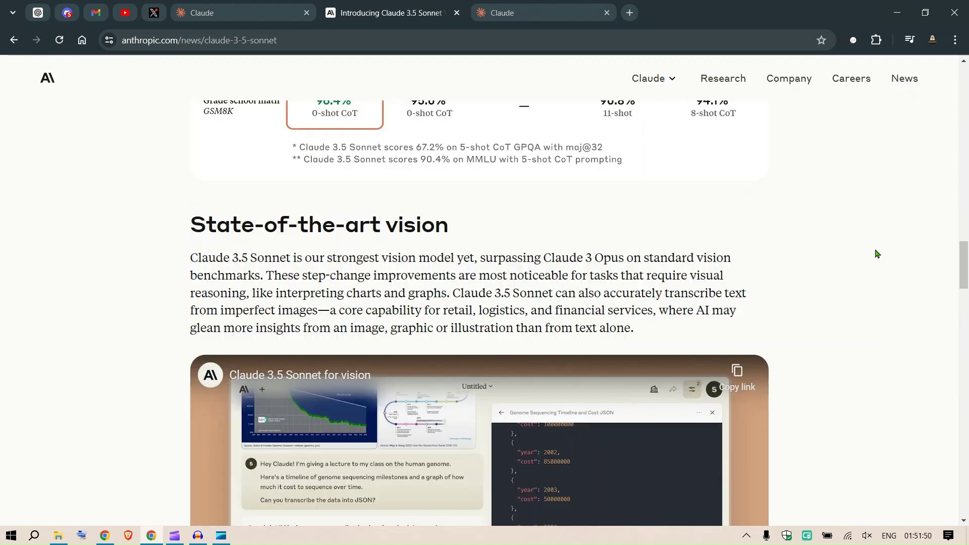